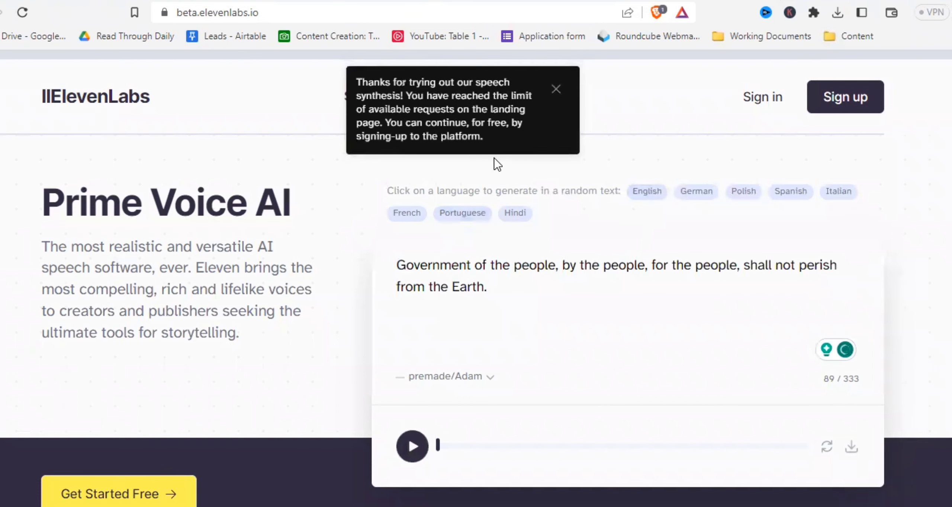
- Scroll down the landing page and play the Stories with Emotions storytelling sample
{"action": "scroll", "coordinate": [540, 323], "scroll_direction": "down", "scroll_amount": 8}
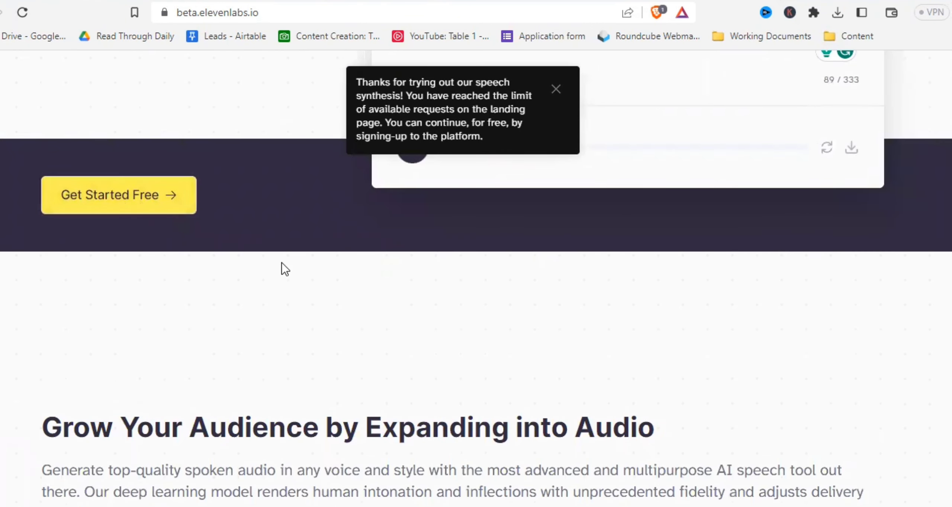
{"action": "scroll", "coordinate": [283, 268], "scroll_direction": "down", "scroll_amount": 8}
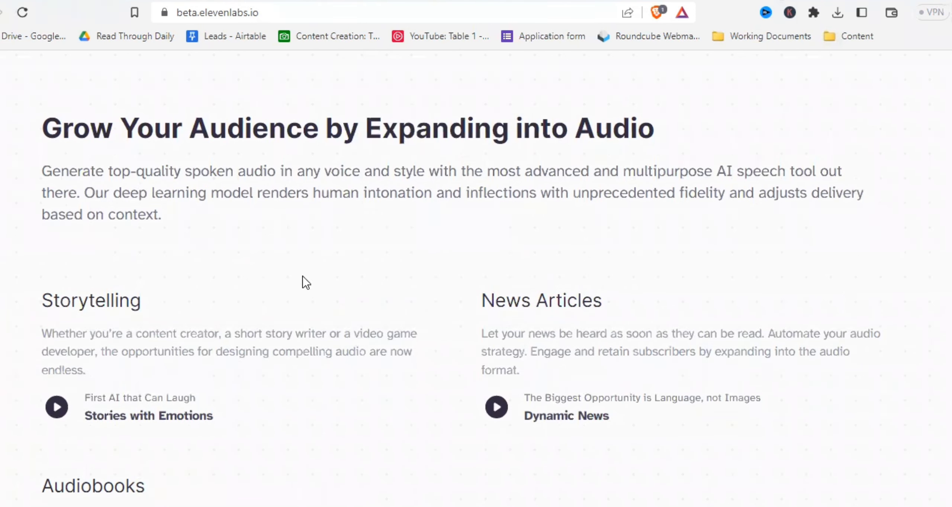
{"action": "scroll", "coordinate": [290, 291], "scroll_direction": "down", "scroll_amount": 3}
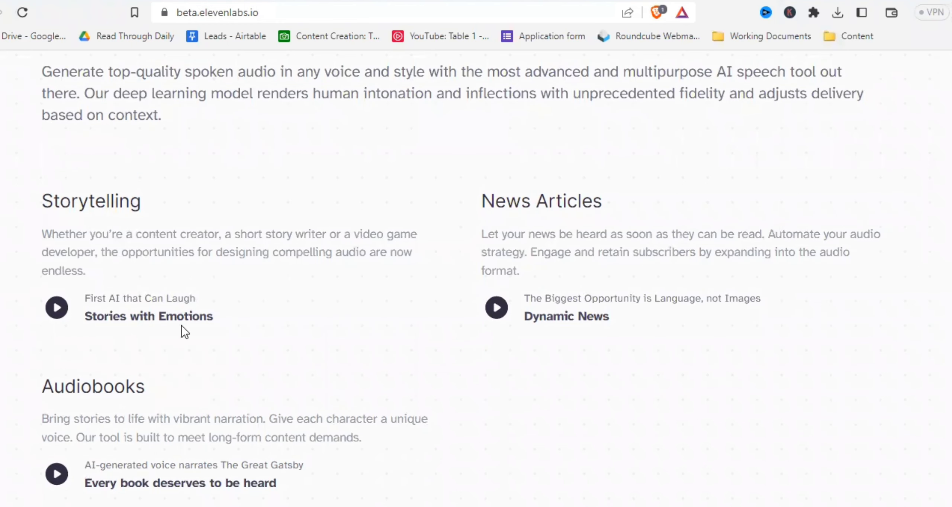
{"action": "scroll", "coordinate": [185, 331], "scroll_direction": "down", "scroll_amount": 3}
{"action": "left_click", "coordinate": [55, 214]}
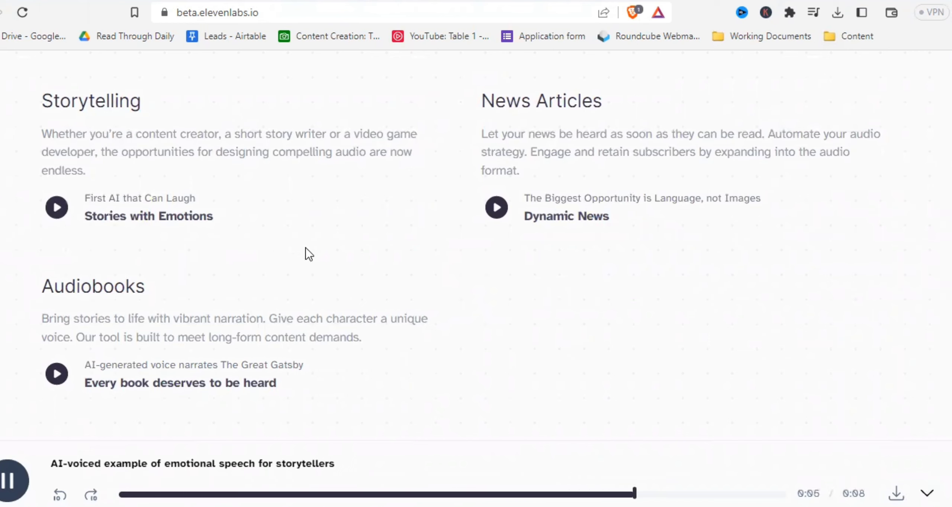
- Play the Dynamic News sample and the audiobook sample, pausing the audiobook playback
{"action": "left_click", "coordinate": [491, 211]}
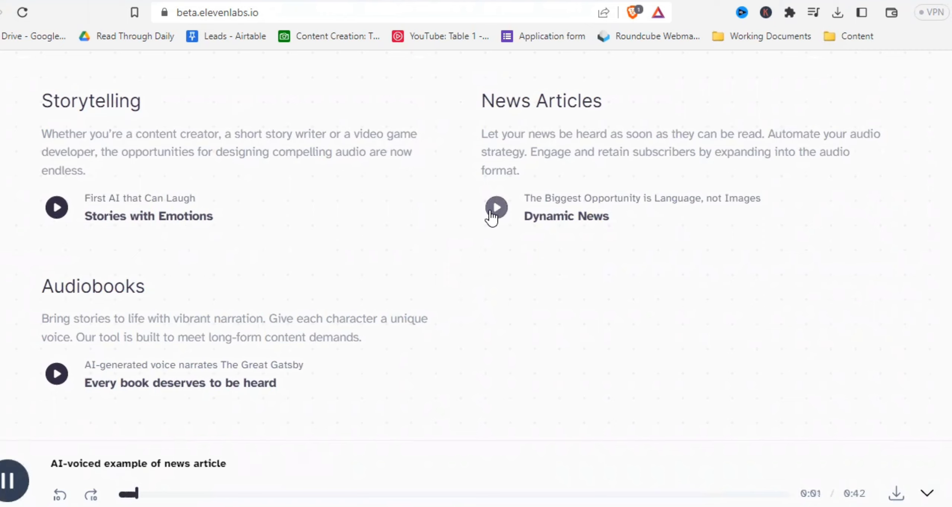
{"action": "left_click", "coordinate": [57, 375]}
{"action": "scroll", "coordinate": [111, 327], "scroll_direction": "down", "scroll_amount": 3}
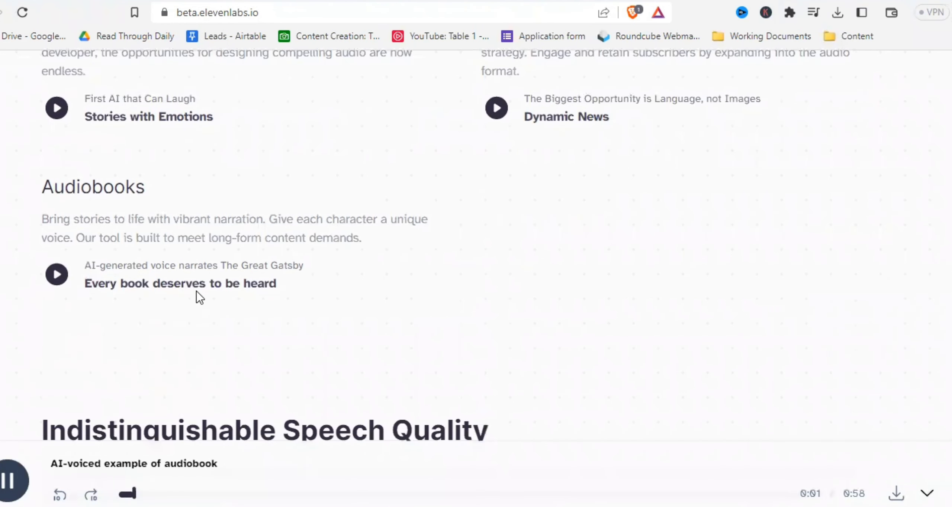
{"action": "scroll", "coordinate": [195, 296], "scroll_direction": "down", "scroll_amount": 3}
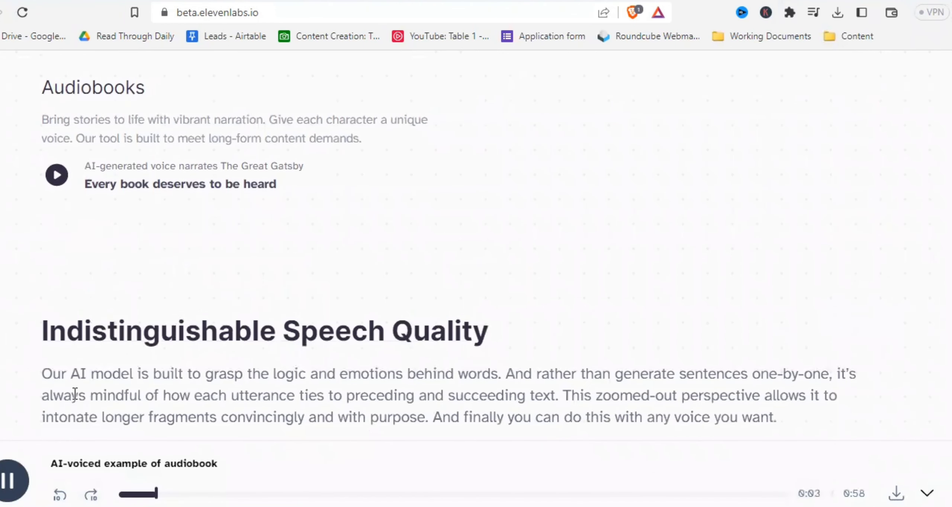
{"action": "left_click", "coordinate": [14, 480]}
- Replay the audiobook sample and pause it again
{"action": "scroll", "coordinate": [219, 321], "scroll_direction": "up", "scroll_amount": 3}
{"action": "left_click", "coordinate": [57, 274]}
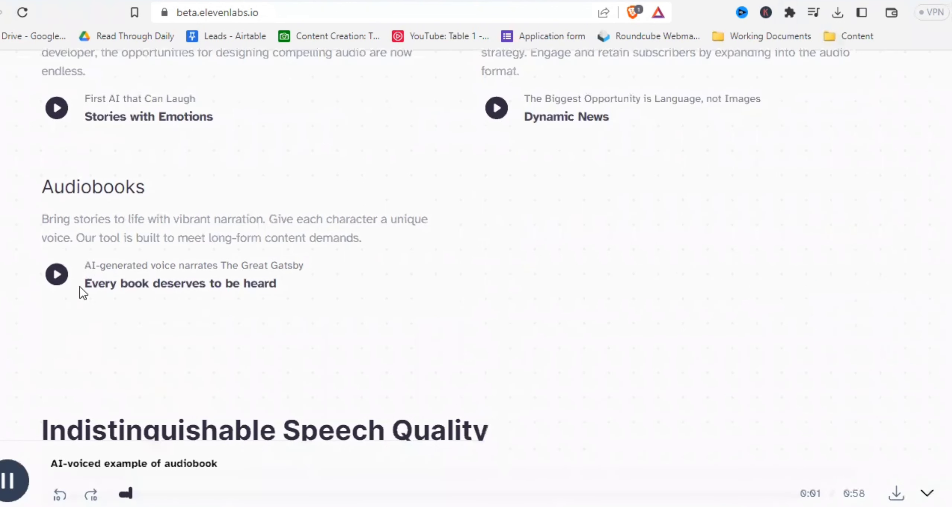
{"action": "scroll", "coordinate": [195, 301], "scroll_direction": "down", "scroll_amount": 3}
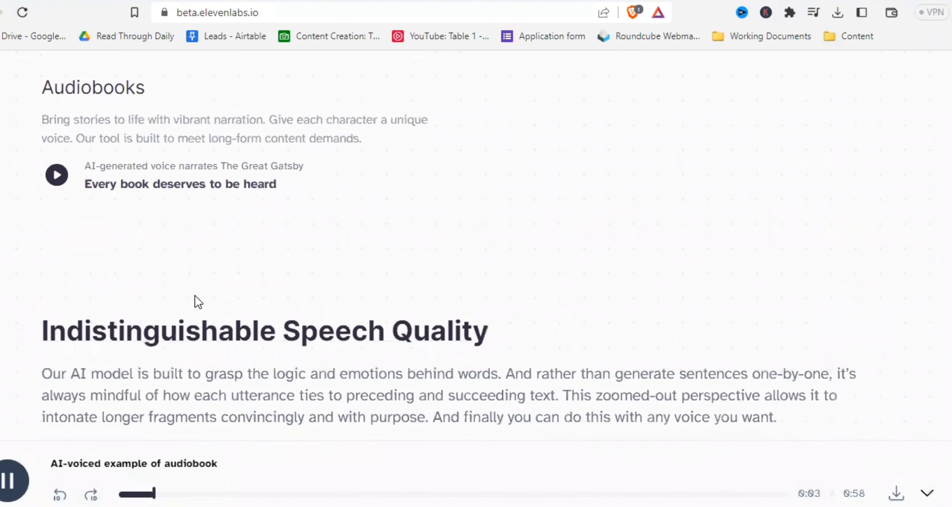
{"action": "left_click", "coordinate": [14, 481]}
- Open the free sign-up form and fill in the account password
{"action": "scroll", "coordinate": [216, 321], "scroll_direction": "up", "scroll_amount": 12}
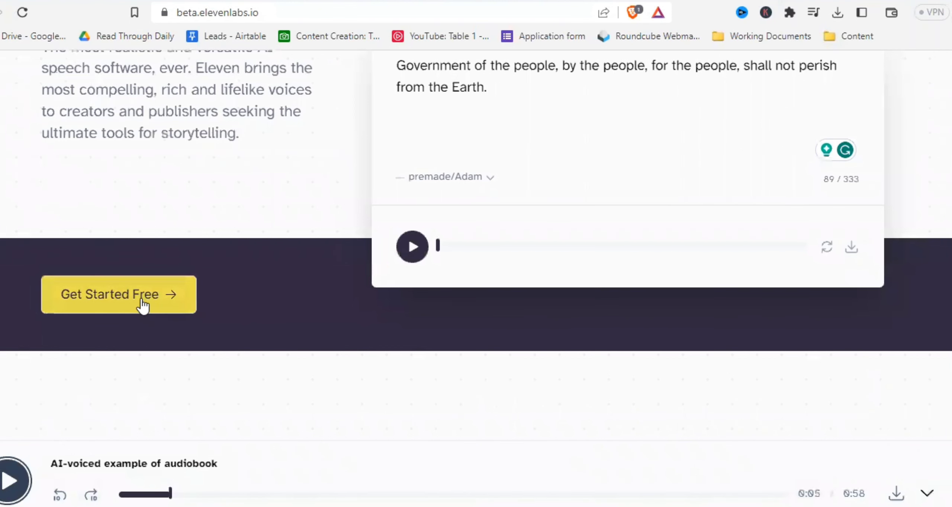
{"action": "left_click", "coordinate": [144, 303]}
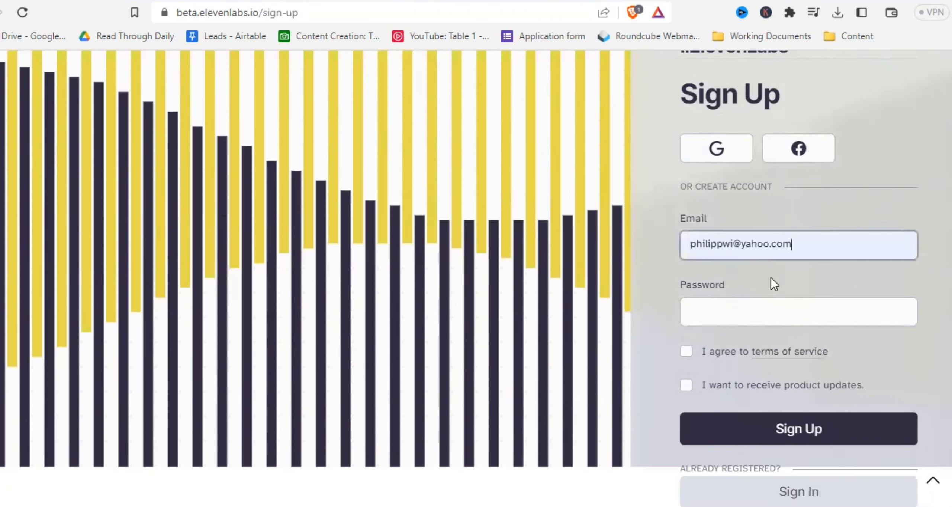
{"action": "left_click", "coordinate": [792, 319]}
{"action": "type", "text": "•••••••••••"}
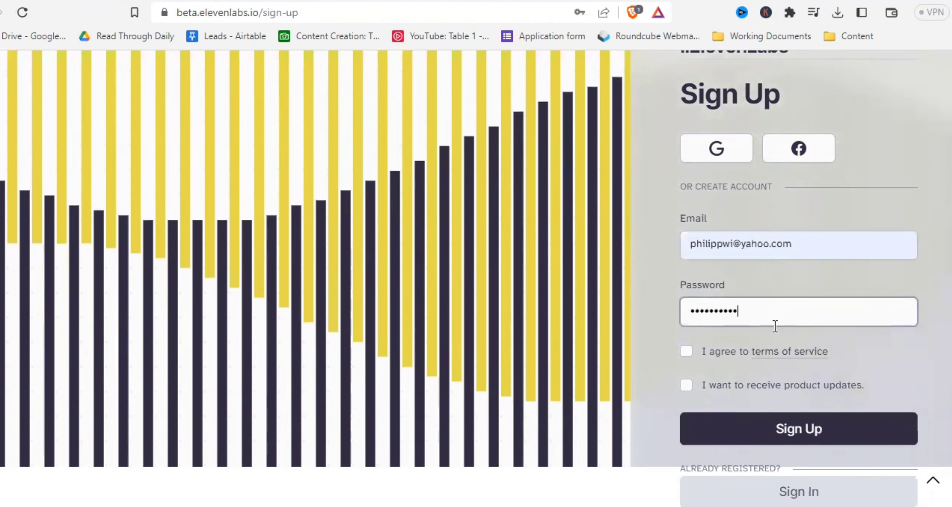
- Agree to the terms of service and submit the sign-up
{"action": "left_click", "coordinate": [698, 363]}
{"action": "left_click", "coordinate": [687, 352]}
{"action": "left_click", "coordinate": [774, 430]}
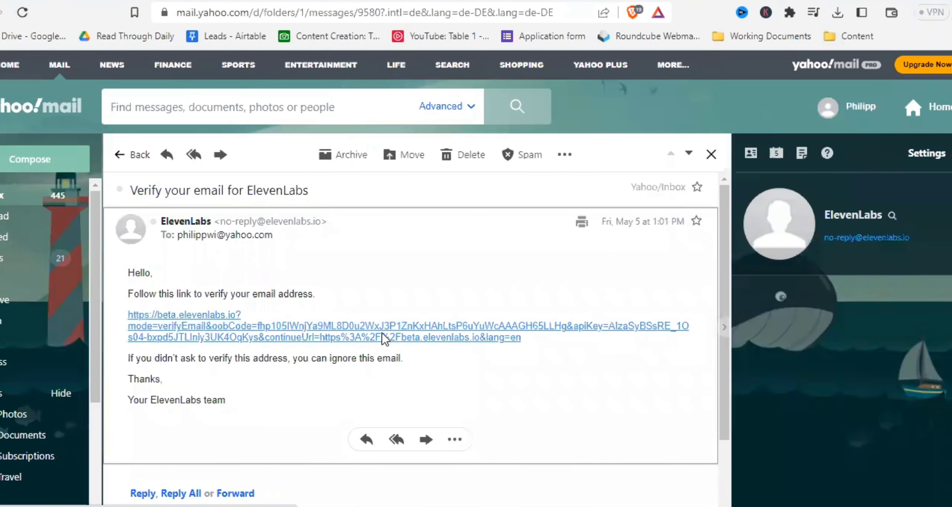
- Open the verification link in the ElevenLabs email and close the verification confirmation
{"action": "left_click", "coordinate": [383, 338]}
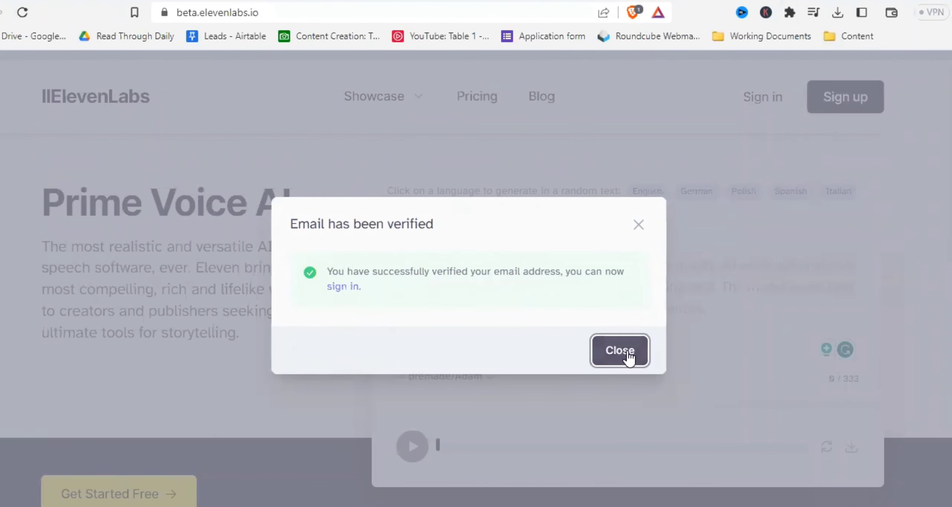
{"action": "left_click", "coordinate": [621, 349]}
- Sign in with the account e-mail and password
{"action": "left_click", "coordinate": [767, 97]}
{"action": "left_click", "coordinate": [495, 242]}
{"action": "key", "text": "Tab"}
{"action": "type", "text": "***********"}
{"action": "left_click", "coordinate": [564, 327]}
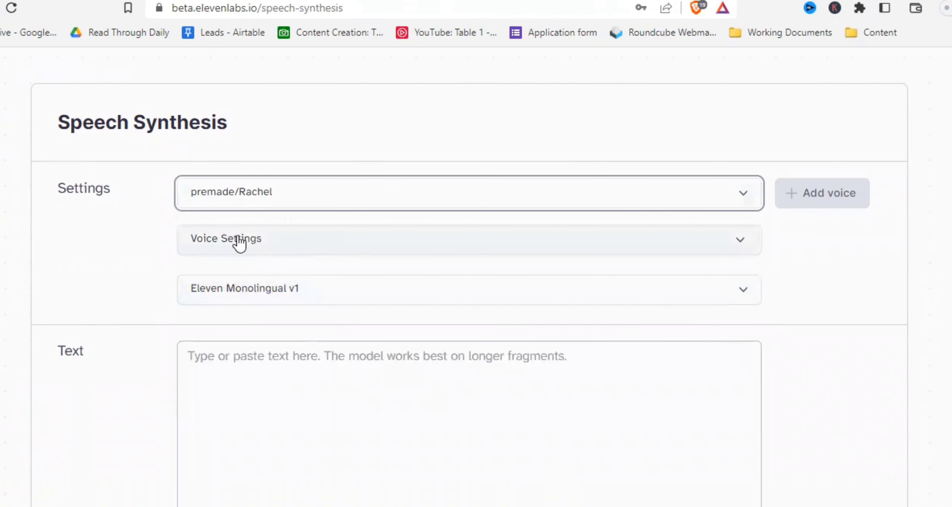
- Examine the Voice Settings sliders and their info tips, then collapse the section
{"action": "left_click", "coordinate": [240, 241]}
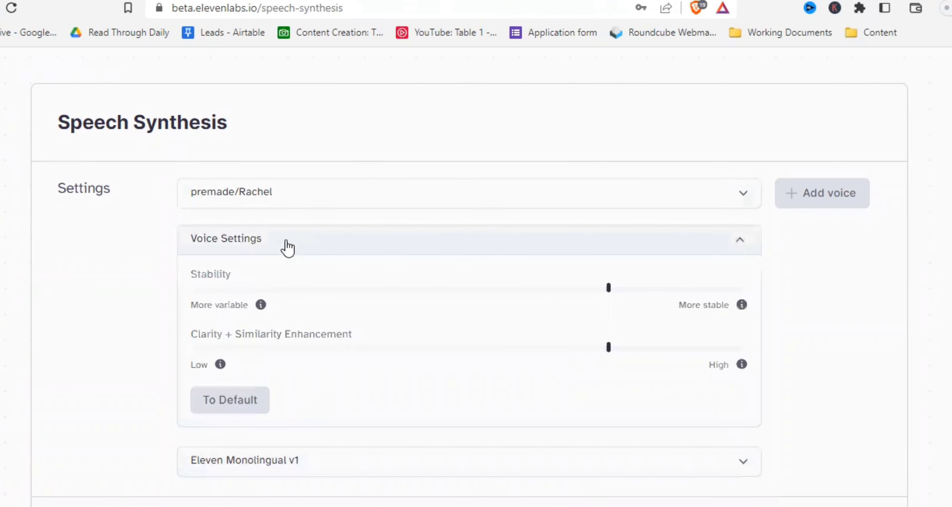
{"action": "scroll", "coordinate": [285, 246], "scroll_direction": "down", "scroll_amount": 3}
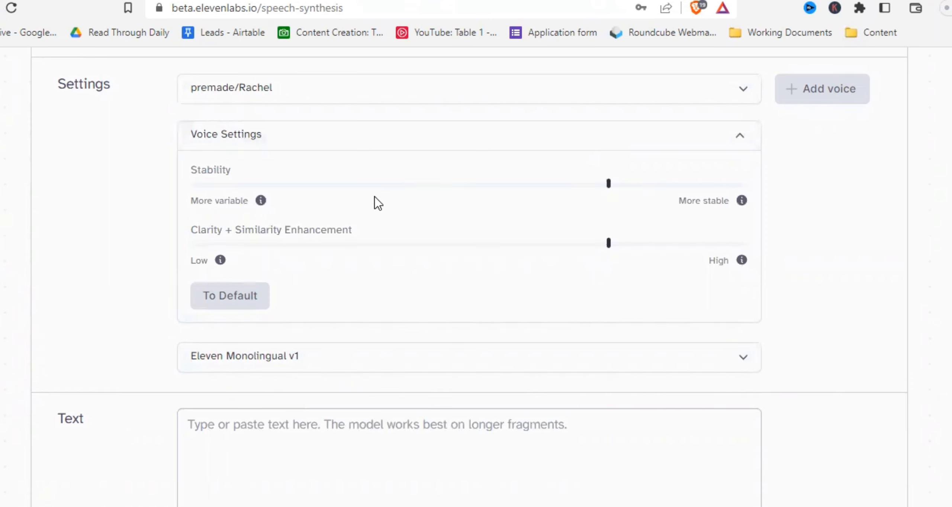
{"action": "mouse_move", "coordinate": [262, 204]}
{"action": "mouse_move", "coordinate": [220, 265]}
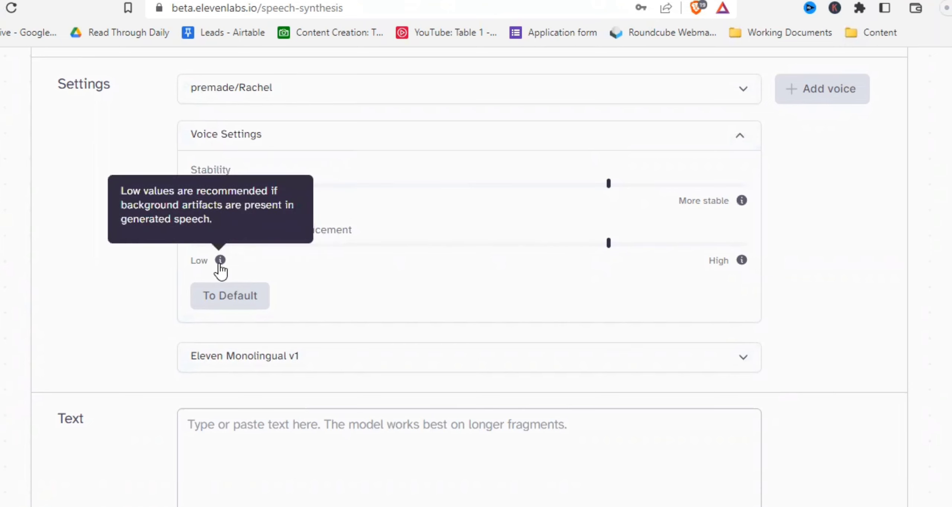
{"action": "mouse_move", "coordinate": [741, 262]}
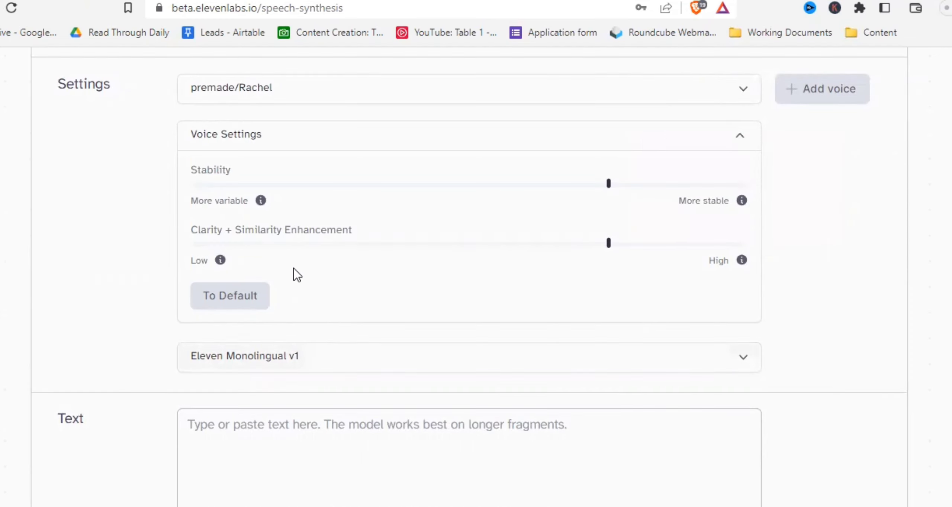
{"action": "left_click", "coordinate": [741, 140]}
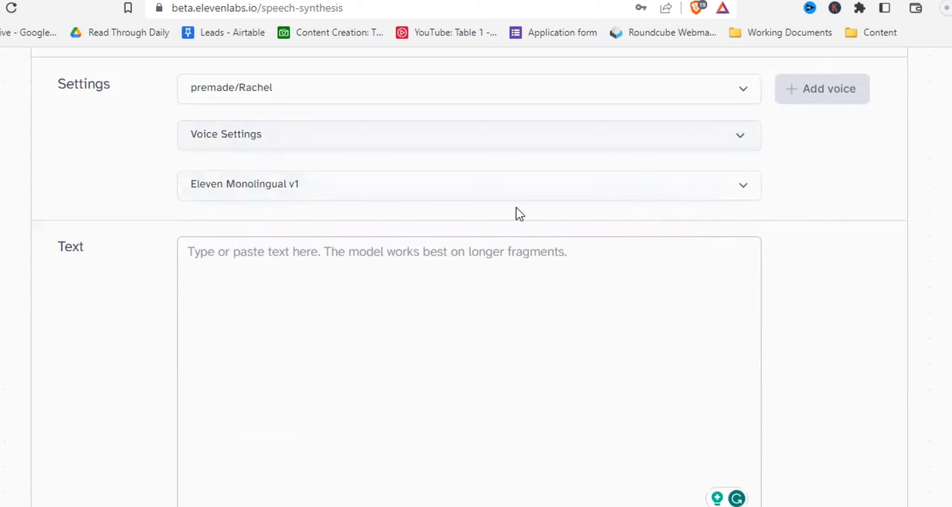
- View the available model options and enter the text "Like this video if you think it was helpful!"
{"action": "left_click", "coordinate": [340, 189]}
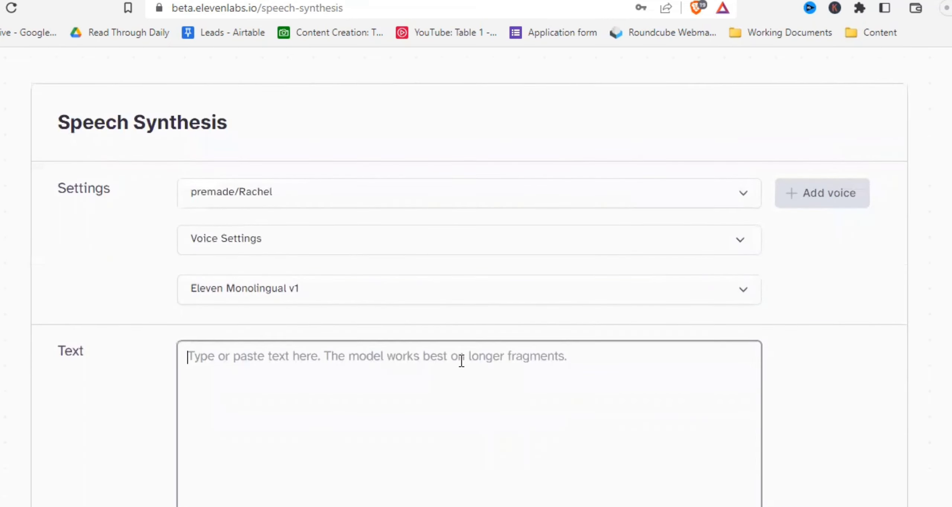
{"action": "type", "text": "Like t"}
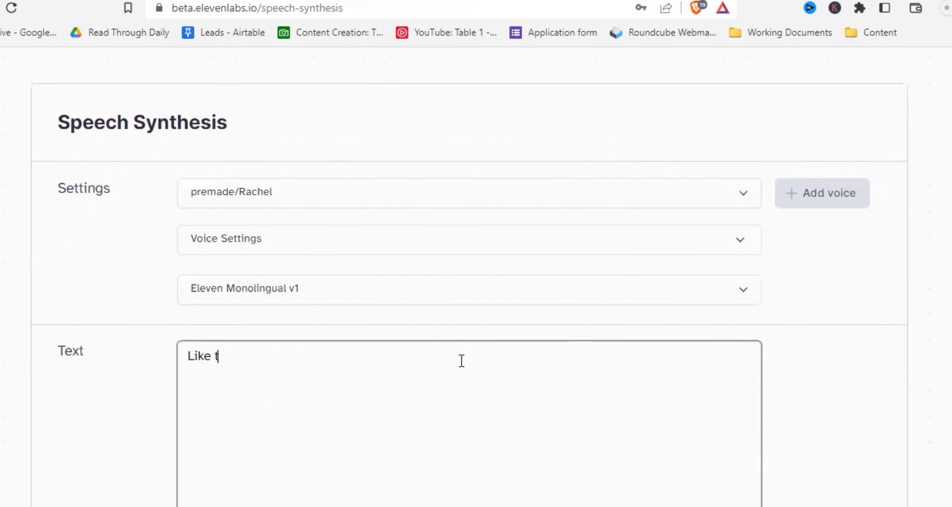
{"action": "type", "text": "his video if you think it was helpful!"}
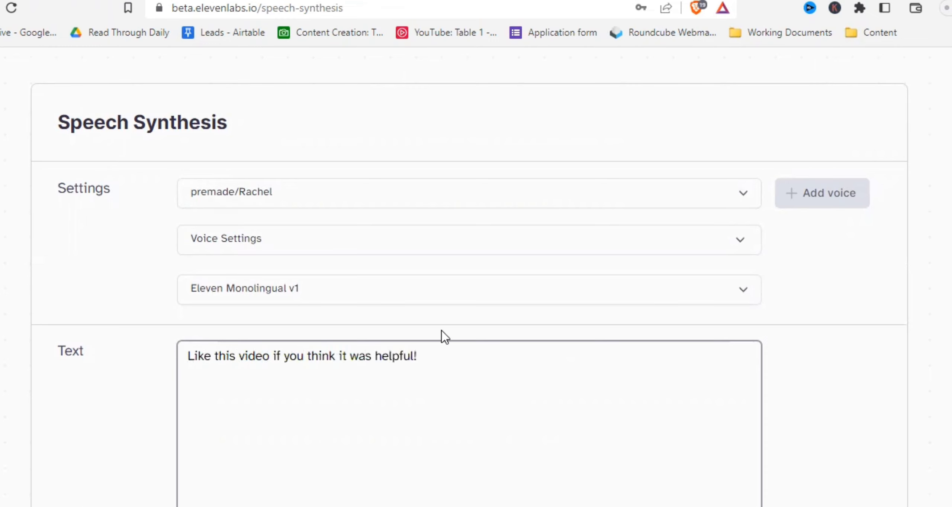
- Generate speech from the entered text
{"action": "scroll", "coordinate": [442, 334], "scroll_direction": "down", "scroll_amount": 5}
{"action": "left_click", "coordinate": [476, 474]}
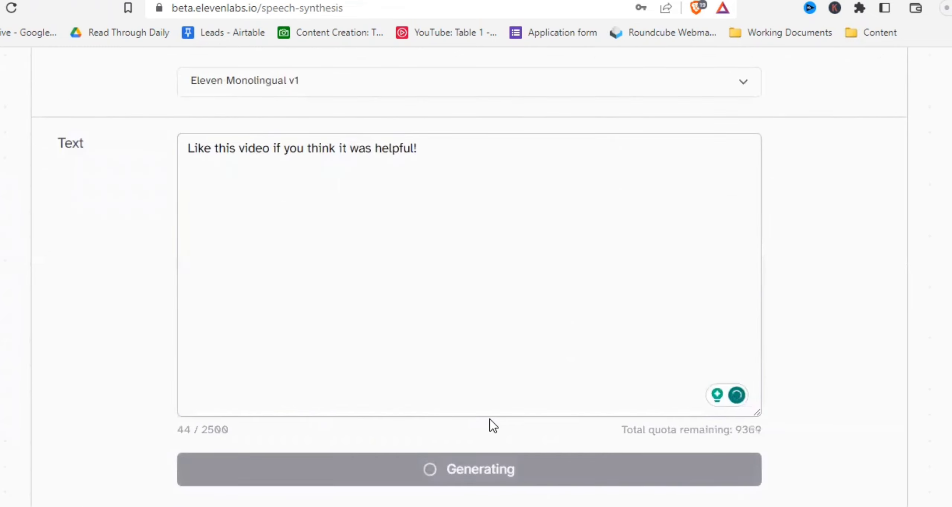
{"action": "scroll", "coordinate": [491, 414], "scroll_direction": "up", "scroll_amount": 3}
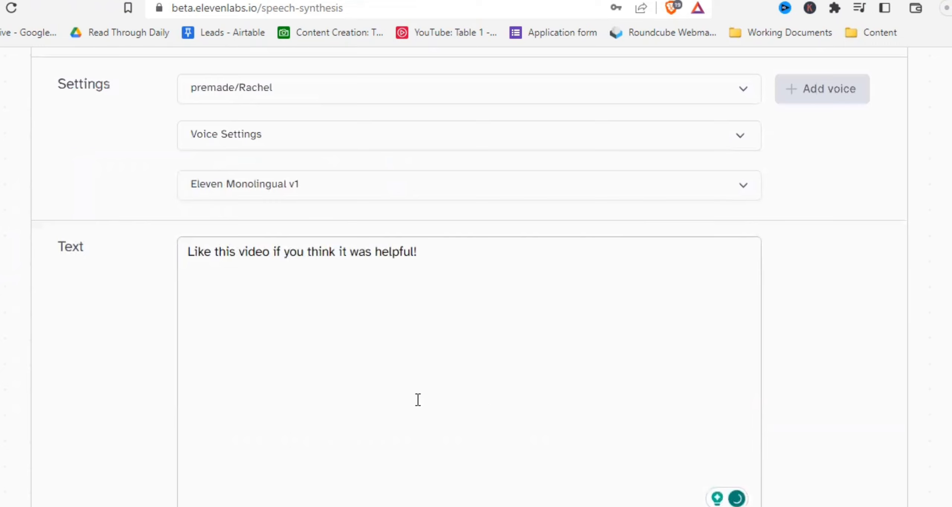
{"action": "scroll", "coordinate": [543, 367], "scroll_direction": "up", "scroll_amount": 3}
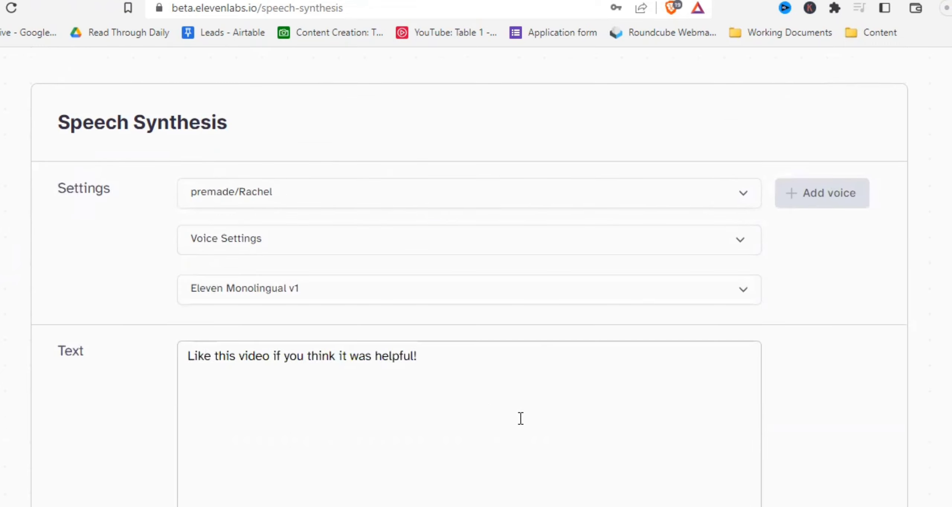
- Switch the voice to premade/Elli and generate the speech again
{"action": "left_click", "coordinate": [347, 197]}
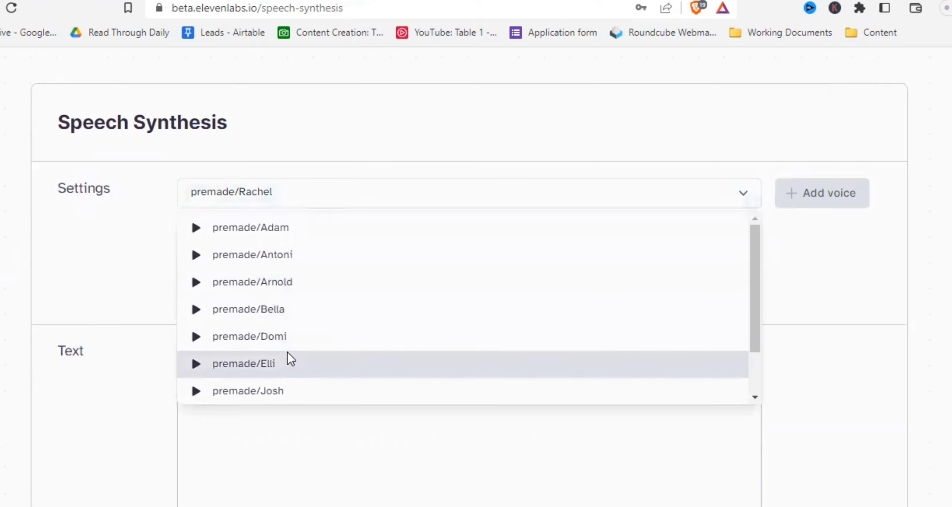
{"action": "scroll", "coordinate": [290, 359], "scroll_direction": "down", "scroll_amount": 2}
{"action": "left_click", "coordinate": [287, 310]}
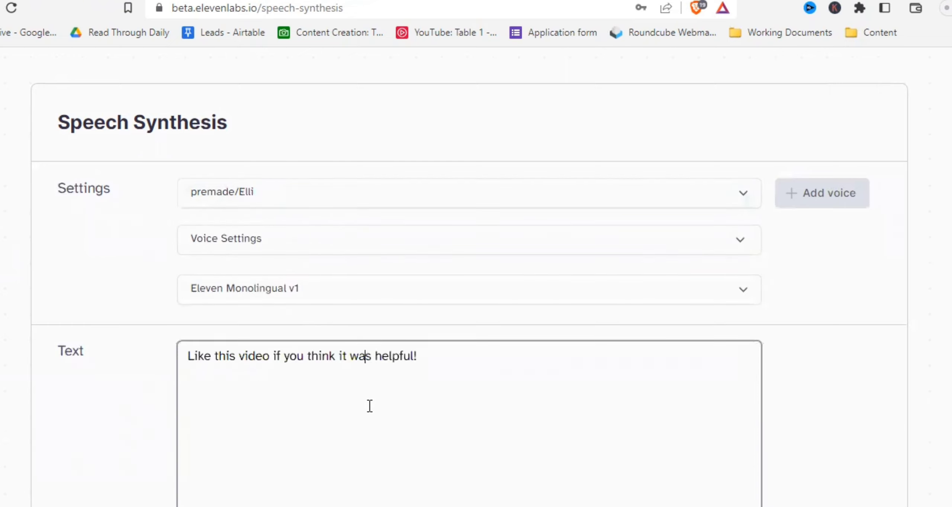
{"action": "scroll", "coordinate": [370, 406], "scroll_direction": "down", "scroll_amount": 8}
{"action": "left_click", "coordinate": [399, 372]}
- Switch the voice to premade/Arnold and generate the speech again
{"action": "scroll", "coordinate": [412, 316], "scroll_direction": "up", "scroll_amount": 3}
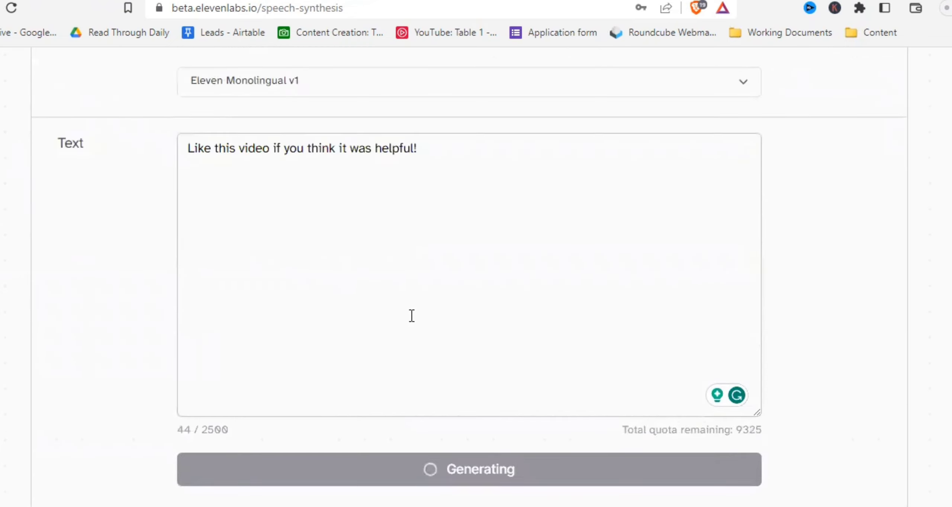
{"action": "scroll", "coordinate": [408, 314], "scroll_direction": "up", "scroll_amount": 6}
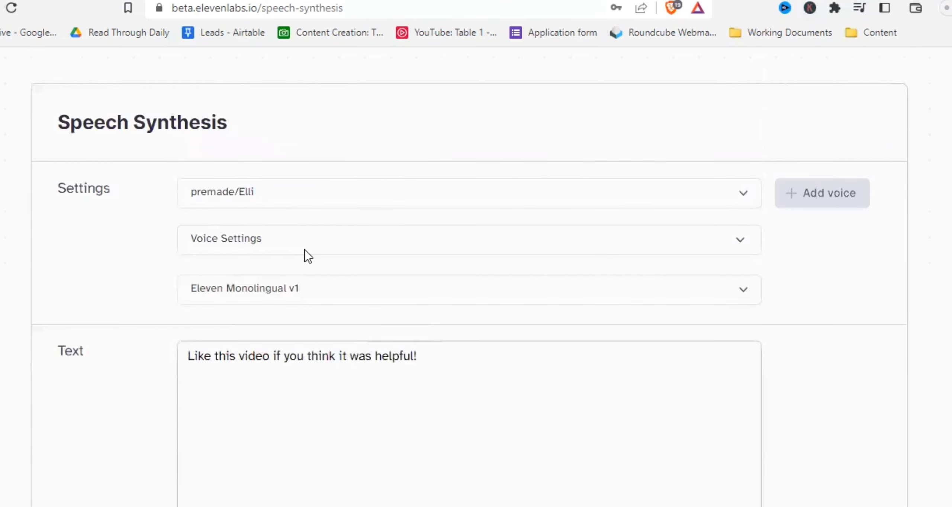
{"action": "left_click", "coordinate": [284, 206]}
{"action": "scroll", "coordinate": [300, 295], "scroll_direction": "up", "scroll_amount": 2}
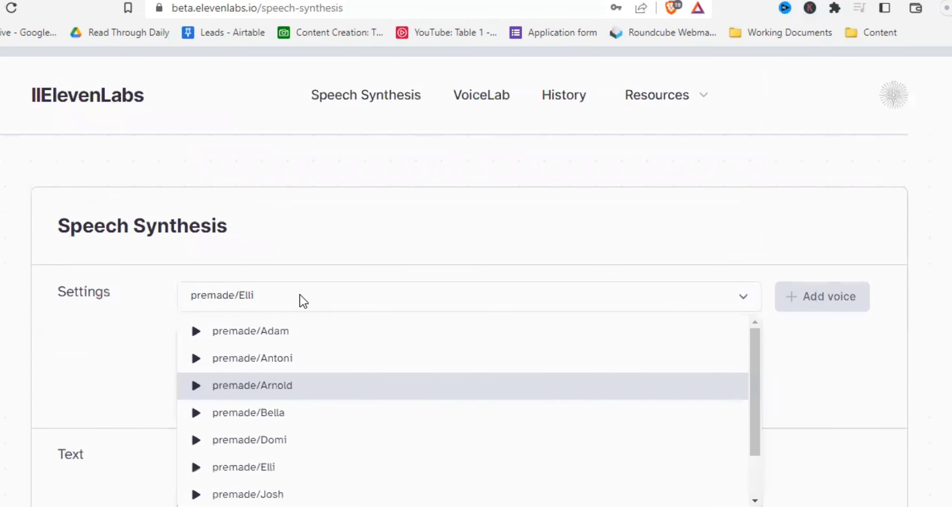
{"action": "scroll", "coordinate": [299, 295], "scroll_direction": "down", "scroll_amount": 2}
{"action": "left_click", "coordinate": [294, 286]}
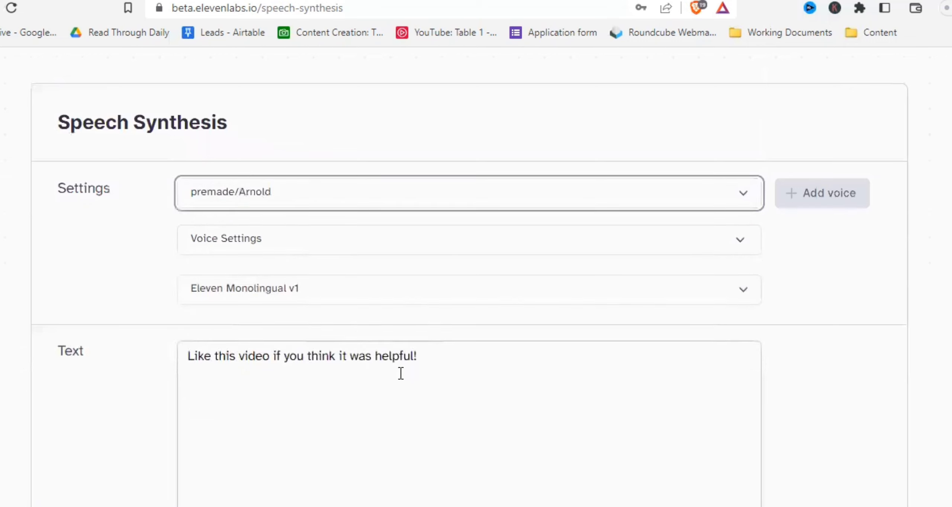
{"action": "scroll", "coordinate": [401, 374], "scroll_direction": "down", "scroll_amount": 8}
{"action": "left_click", "coordinate": [432, 372]}
- Remove the exclamation mark from the end of the text and generate the speech again
{"action": "scroll", "coordinate": [391, 325], "scroll_direction": "up", "scroll_amount": 3}
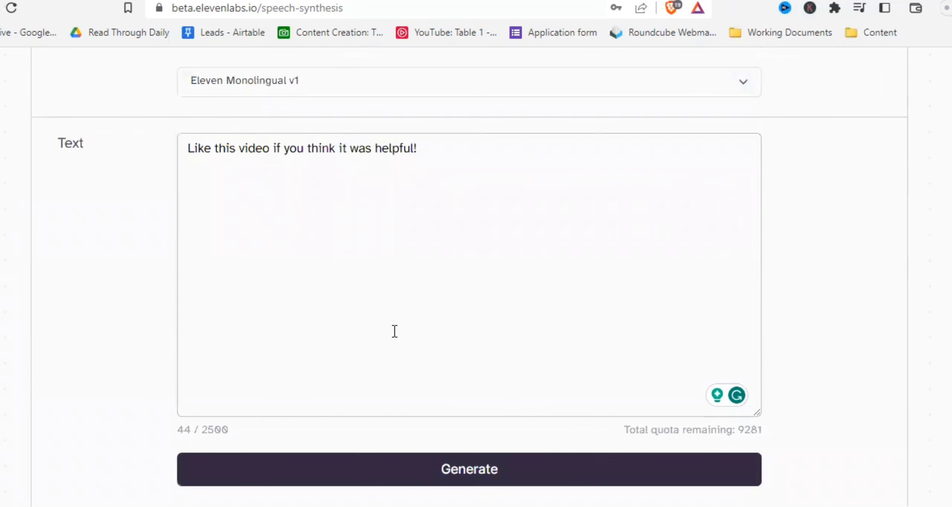
{"action": "left_click", "coordinate": [439, 156]}
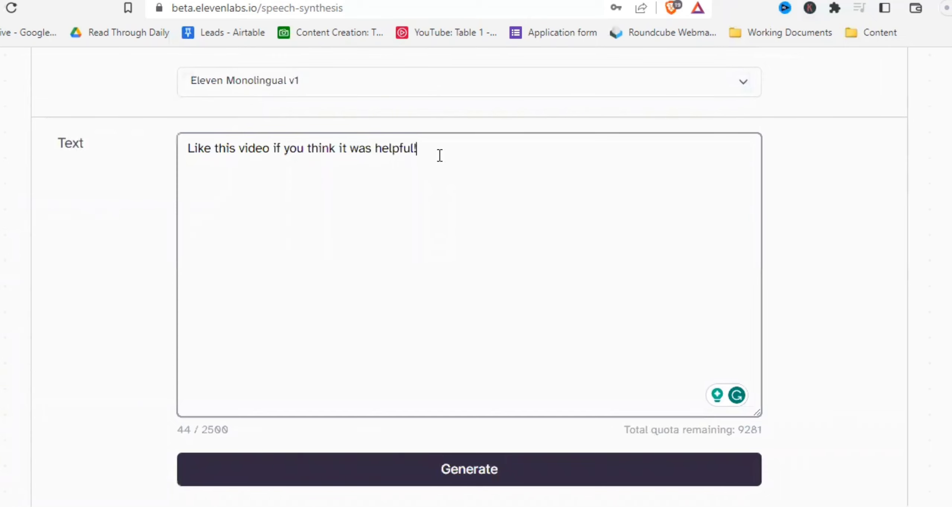
{"action": "key", "text": "BackSpace"}
{"action": "left_click", "coordinate": [363, 468]}
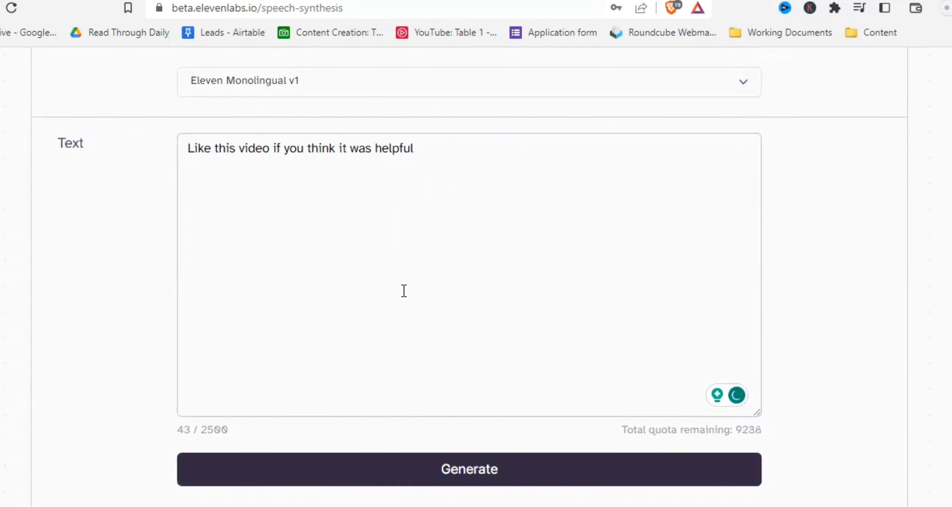
- Expand the voice settings, lower Stability to about 40%, and generate the speech again
{"action": "scroll", "coordinate": [404, 291], "scroll_direction": "up", "scroll_amount": 3}
{"action": "scroll", "coordinate": [430, 342], "scroll_direction": "up", "scroll_amount": 3}
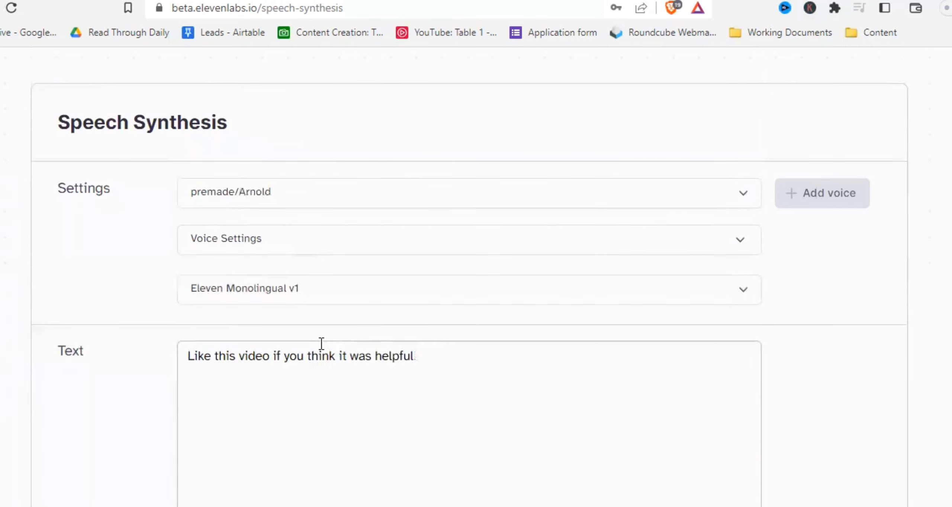
{"action": "left_click", "coordinate": [296, 245]}
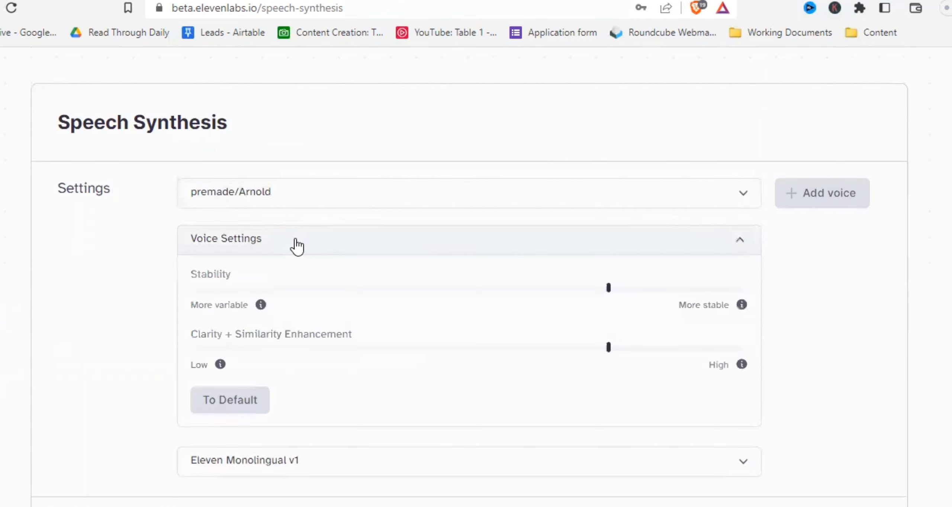
{"action": "scroll", "coordinate": [296, 245], "scroll_direction": "down", "scroll_amount": 3}
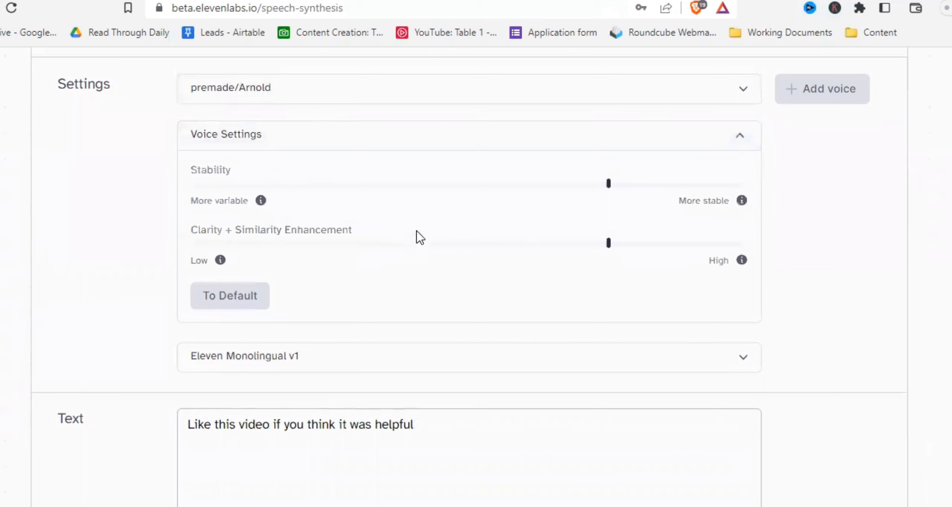
{"action": "left_click_drag", "start_coordinate": [610, 184], "coordinate": [420, 199]}
{"action": "left_click", "coordinate": [365, 429]}
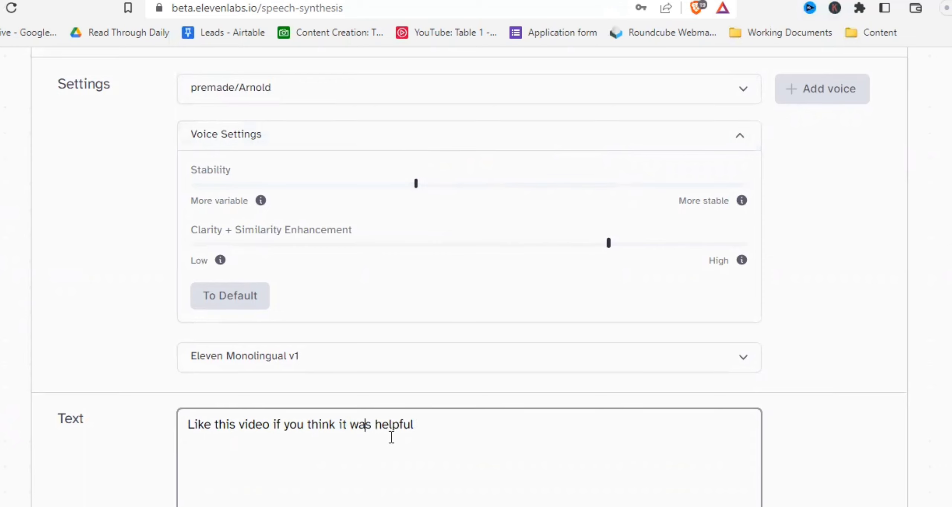
{"action": "scroll", "coordinate": [410, 435], "scroll_direction": "down", "scroll_amount": 6}
{"action": "left_click", "coordinate": [433, 439]}
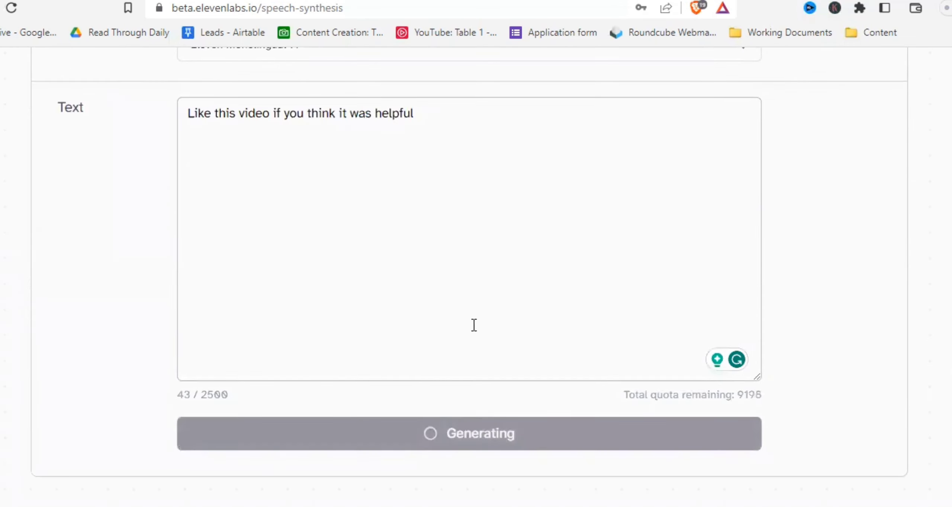
- Collapse the voice settings and switch the voice to premade/Bella
{"action": "scroll", "coordinate": [482, 294], "scroll_direction": "up", "scroll_amount": 3}
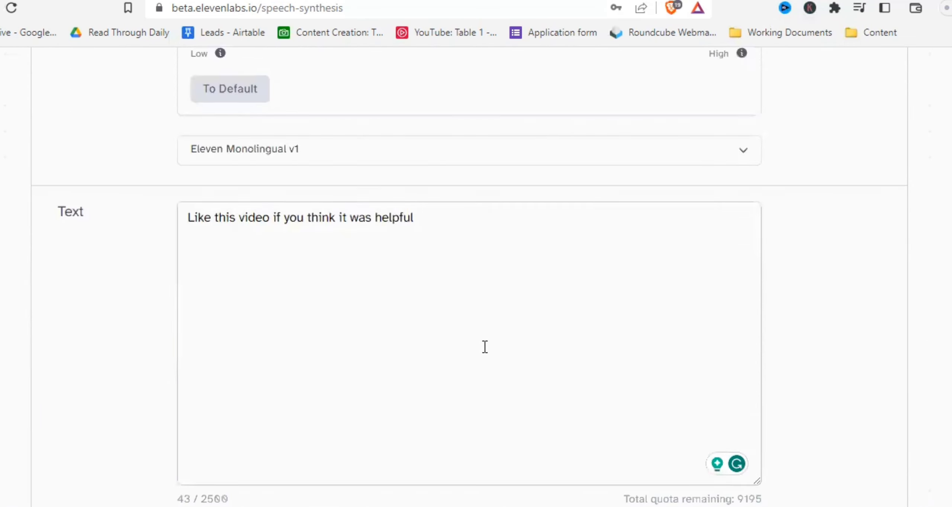
{"action": "scroll", "coordinate": [493, 342], "scroll_direction": "up", "scroll_amount": 9}
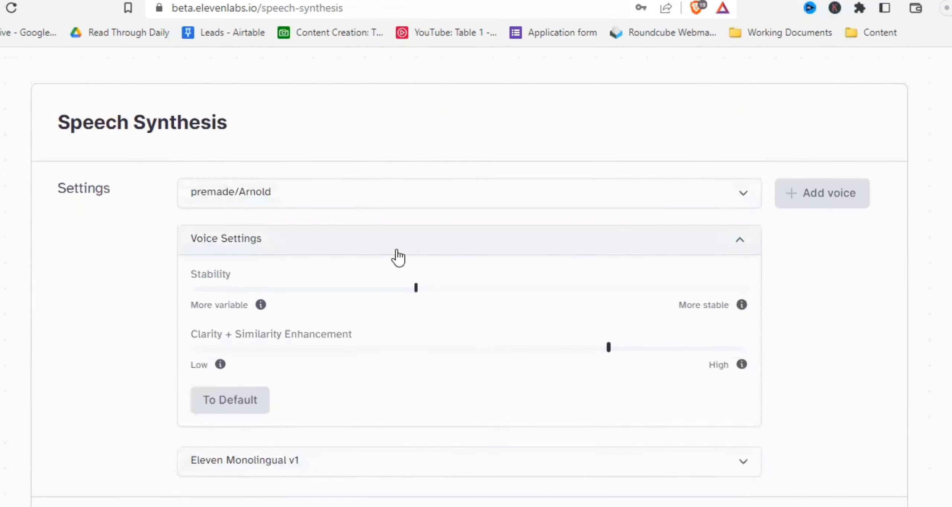
{"action": "left_click", "coordinate": [732, 241]}
{"action": "left_click", "coordinate": [410, 204]}
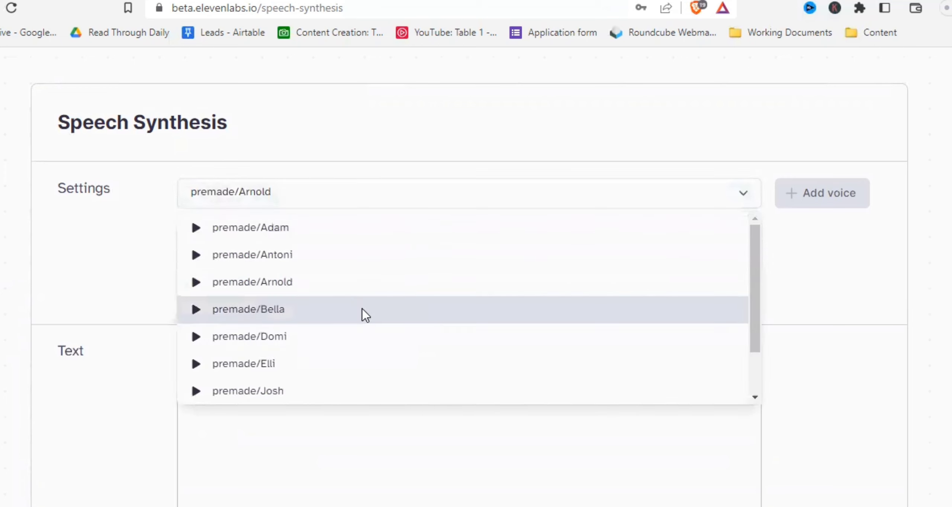
{"action": "scroll", "coordinate": [333, 327], "scroll_direction": "down", "scroll_amount": 1}
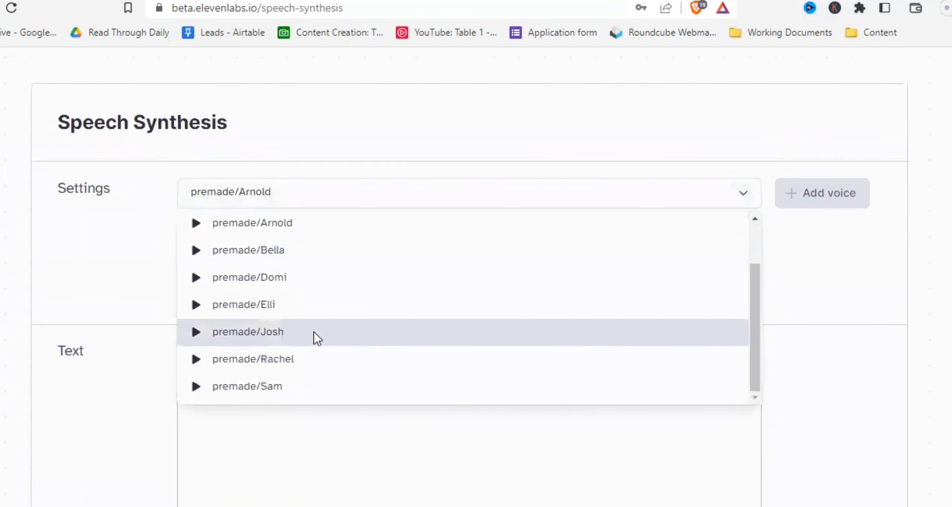
{"action": "scroll", "coordinate": [312, 329], "scroll_direction": "up", "scroll_amount": 1}
{"action": "left_click", "coordinate": [315, 315]}
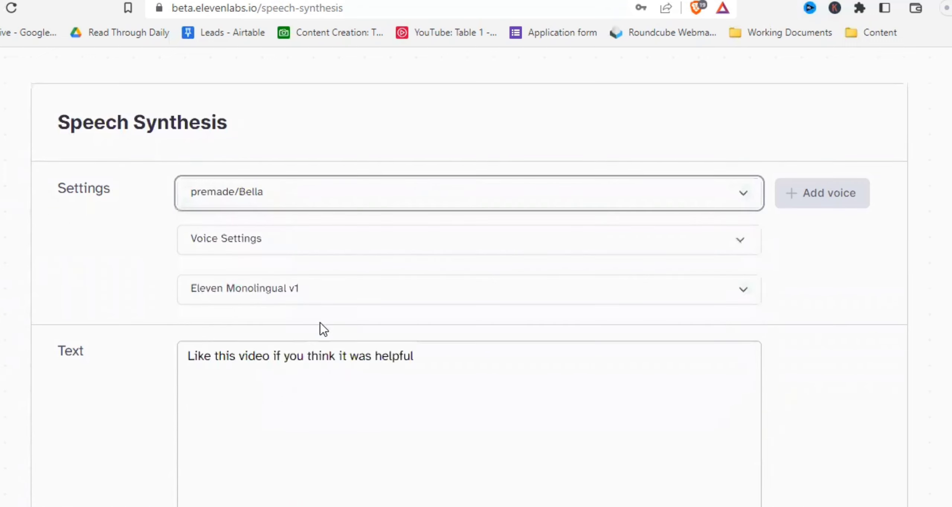
{"action": "scroll", "coordinate": [368, 390], "scroll_direction": "down", "scroll_amount": 5}
{"action": "scroll", "coordinate": [406, 357], "scroll_direction": "up", "scroll_amount": 4}
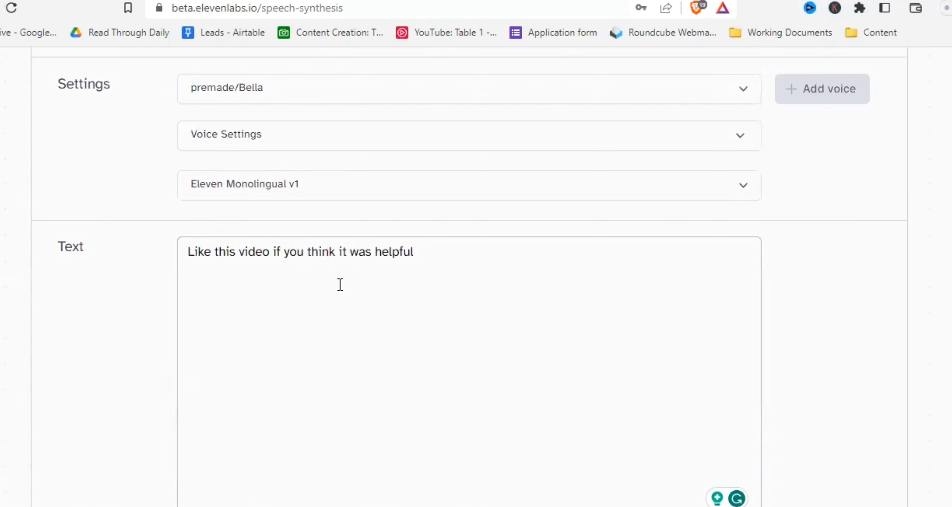
- Expand the voice settings for Bella, lower Stability to about 40%, and generate the speech
{"action": "left_click", "coordinate": [324, 134]}
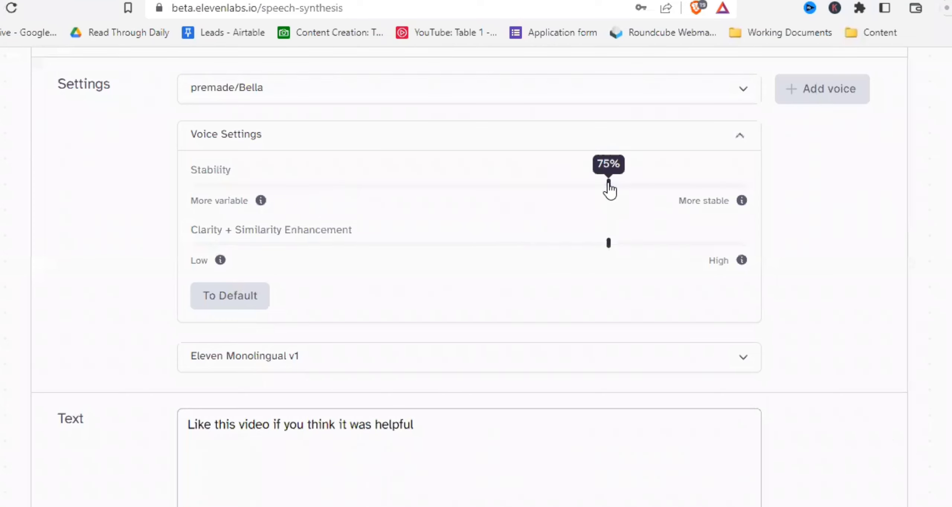
{"action": "left_click_drag", "start_coordinate": [610, 186], "coordinate": [428, 185]}
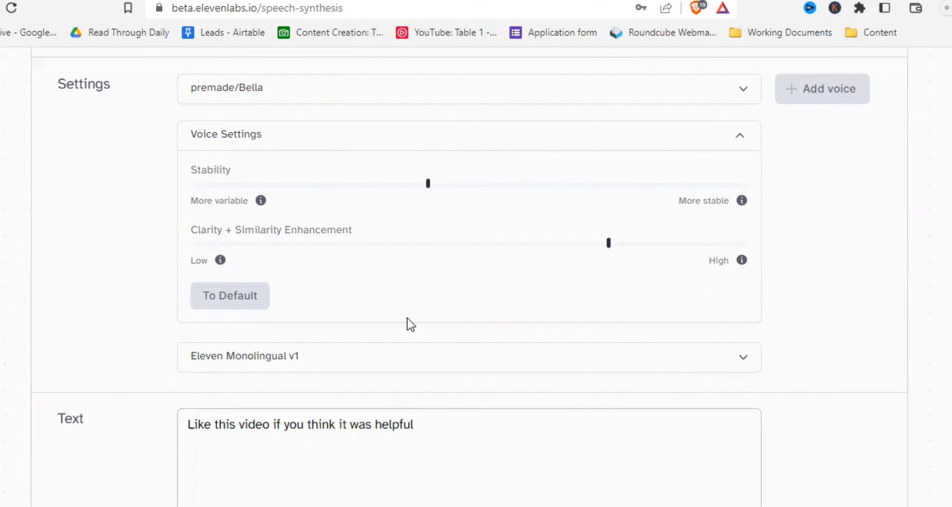
{"action": "left_click", "coordinate": [506, 434]}
{"action": "scroll", "coordinate": [452, 409], "scroll_direction": "down", "scroll_amount": 6}
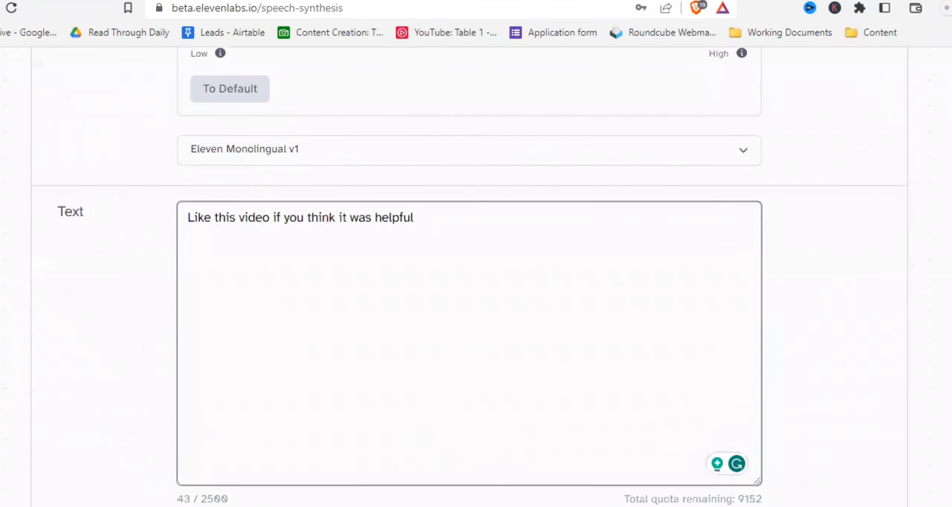
{"action": "left_click", "coordinate": [498, 447]}
- Set Stability to 0% and generate the speech again
{"action": "scroll", "coordinate": [515, 402], "scroll_direction": "up", "scroll_amount": 5}
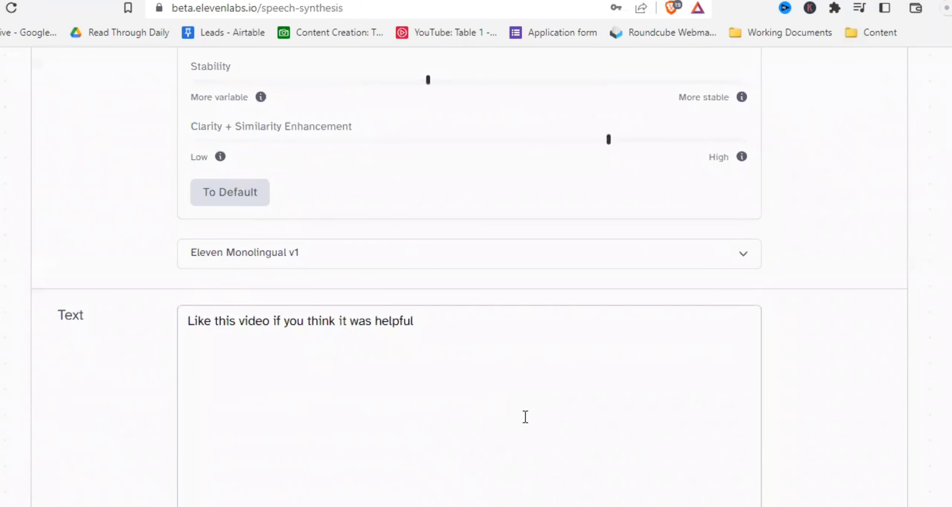
{"action": "scroll", "coordinate": [525, 428], "scroll_direction": "up", "scroll_amount": 3}
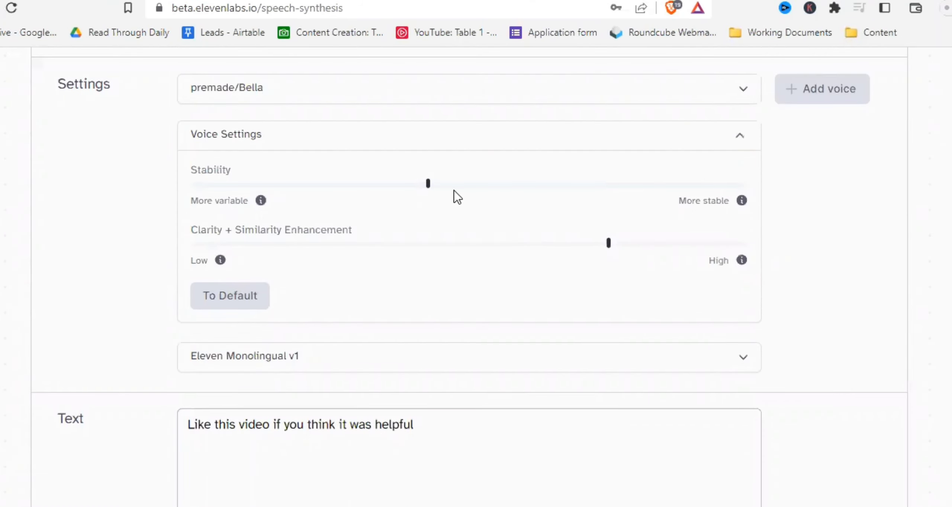
{"action": "left_click_drag", "start_coordinate": [434, 185], "coordinate": [187, 183]}
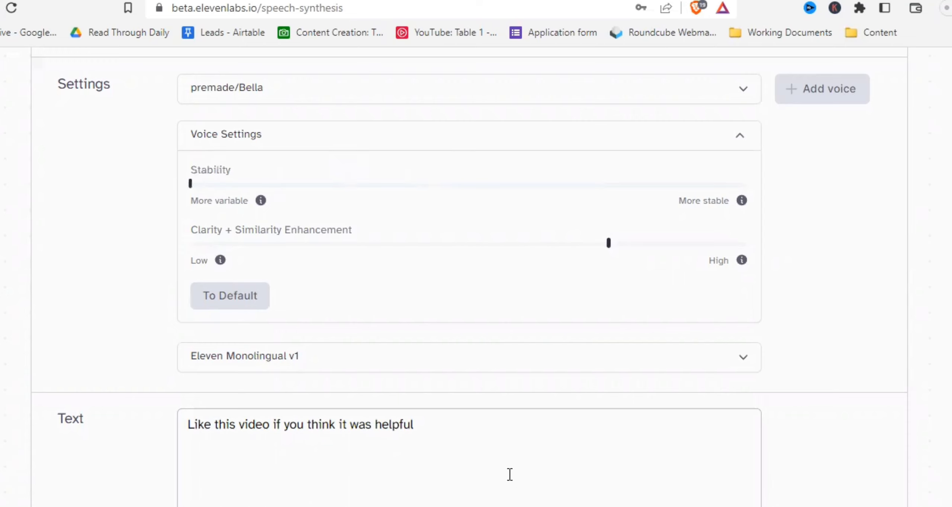
{"action": "scroll", "coordinate": [511, 476], "scroll_direction": "down", "scroll_amount": 9}
{"action": "left_click", "coordinate": [478, 433]}
- Set Stability to 100% and generate the speech again
{"action": "scroll", "coordinate": [474, 356], "scroll_direction": "up", "scroll_amount": 3}
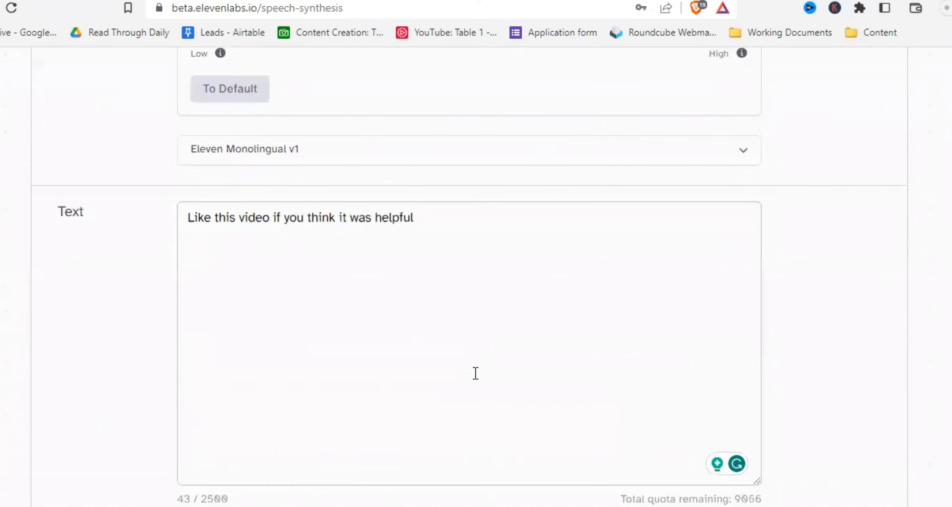
{"action": "scroll", "coordinate": [475, 374], "scroll_direction": "up", "scroll_amount": 3}
{"action": "scroll", "coordinate": [477, 401], "scroll_direction": "up", "scroll_amount": 3}
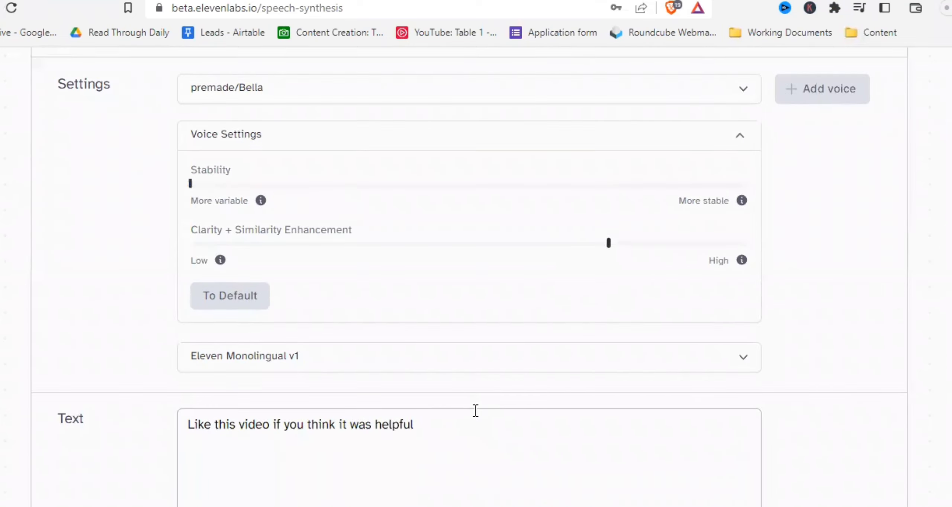
{"action": "left_click_drag", "start_coordinate": [191, 185], "coordinate": [766, 209]}
{"action": "scroll", "coordinate": [408, 437], "scroll_direction": "down", "scroll_amount": 6}
{"action": "scroll", "coordinate": [451, 444], "scroll_direction": "down", "scroll_amount": 3}
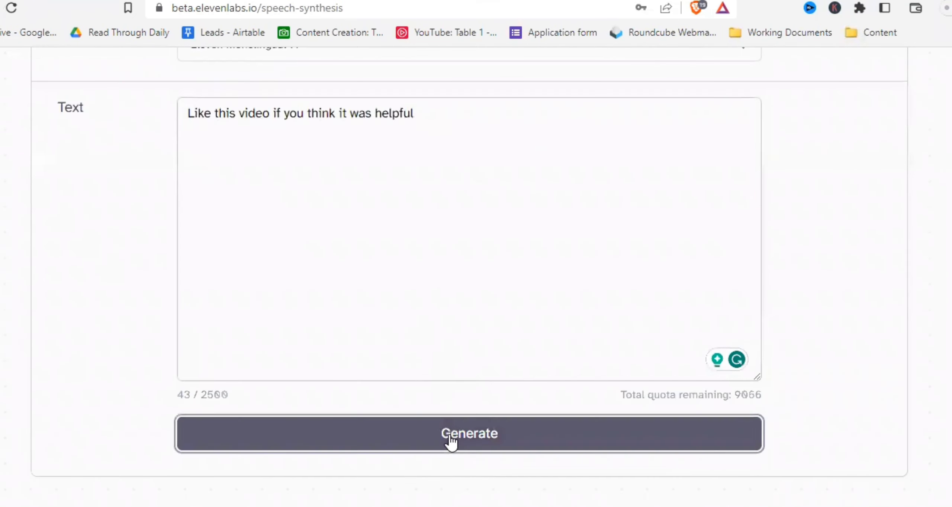
- Set Clarity + Similarity Enhancement to 100% and generate the speech again
{"action": "scroll", "coordinate": [459, 409], "scroll_direction": "up", "scroll_amount": 3}
{"action": "scroll", "coordinate": [459, 410], "scroll_direction": "up", "scroll_amount": 6}
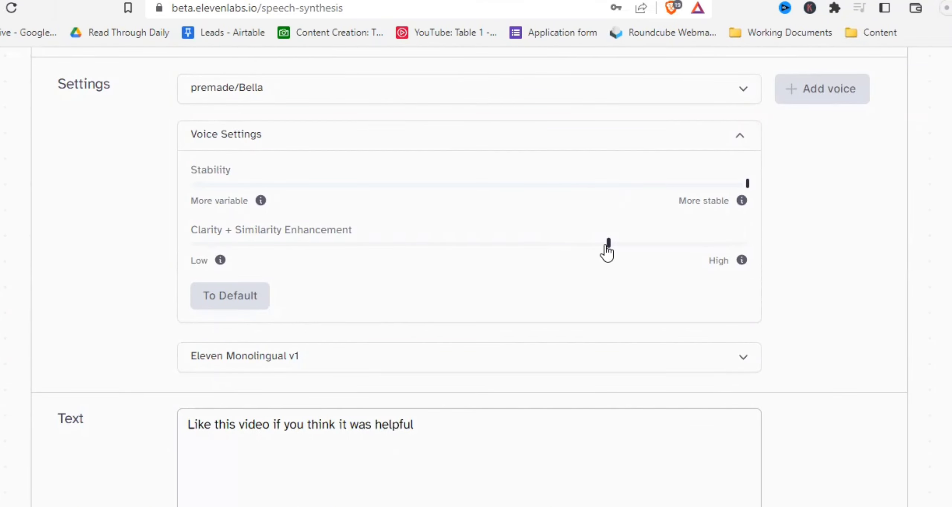
{"action": "left_click_drag", "start_coordinate": [609, 243], "coordinate": [790, 259]}
{"action": "scroll", "coordinate": [404, 433], "scroll_direction": "down", "scroll_amount": 7}
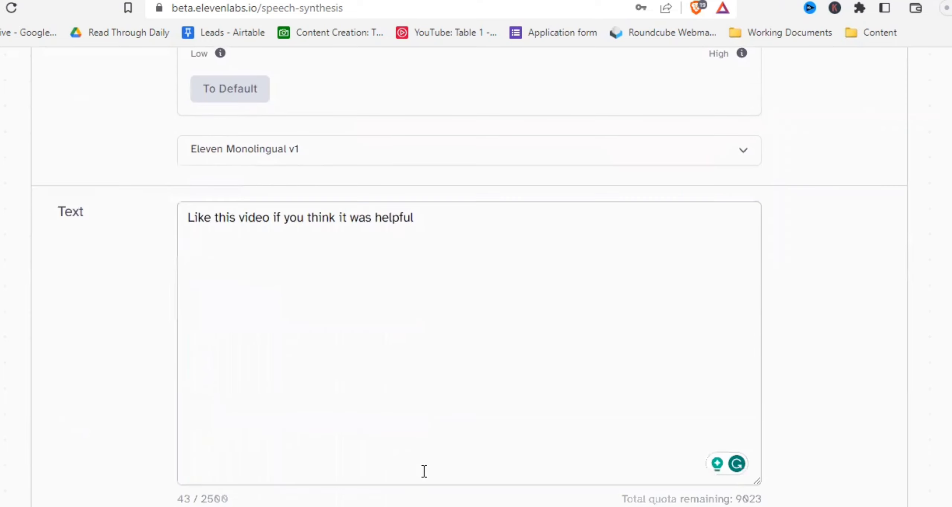
{"action": "left_click", "coordinate": [439, 439]}
- Set Clarity + Similarity Enhancement to 0% and generate the speech again
{"action": "scroll", "coordinate": [473, 402], "scroll_direction": "up", "scroll_amount": 5}
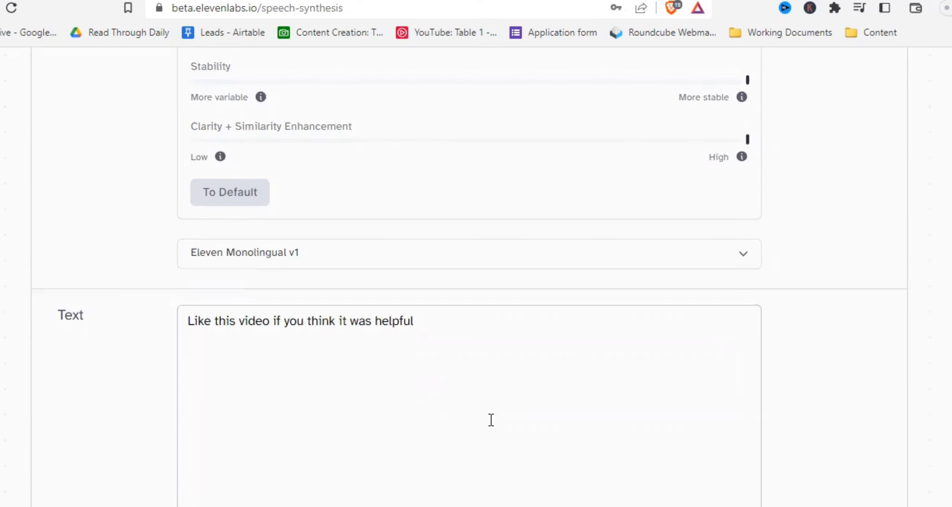
{"action": "scroll", "coordinate": [490, 424], "scroll_direction": "up", "scroll_amount": 3}
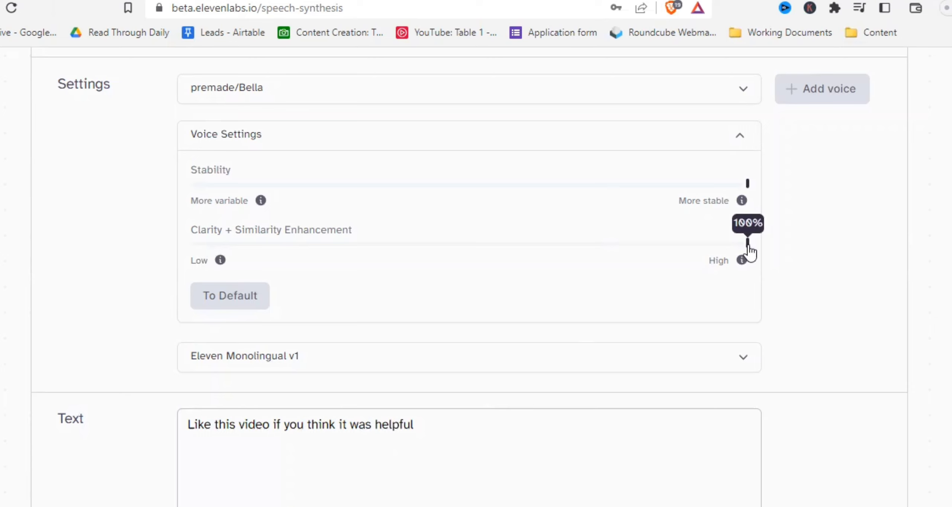
{"action": "left_click_drag", "start_coordinate": [748, 244], "coordinate": [89, 262]}
{"action": "scroll", "coordinate": [431, 369], "scroll_direction": "down", "scroll_amount": 6}
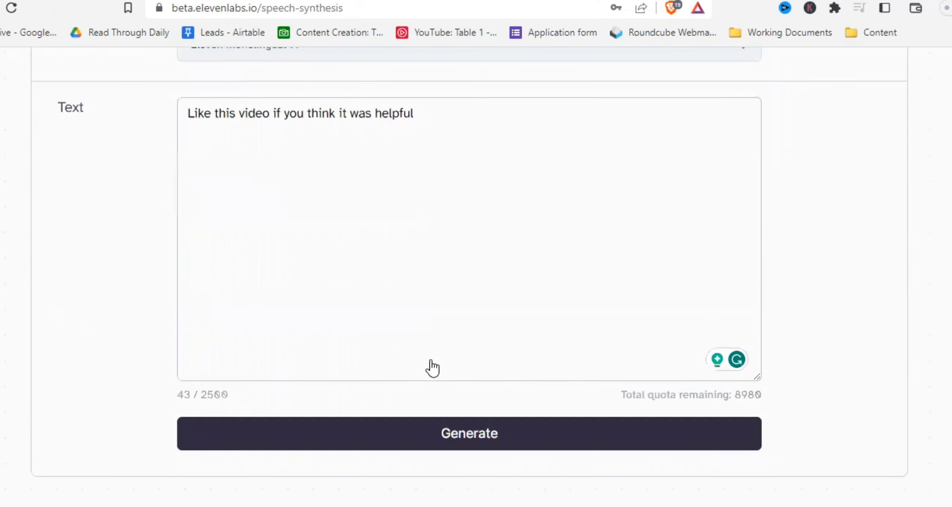
{"action": "left_click", "coordinate": [427, 432]}
- Set Stability back to 0% and generate the speech again
{"action": "scroll", "coordinate": [428, 364], "scroll_direction": "up", "scroll_amount": 4}
{"action": "scroll", "coordinate": [431, 409], "scroll_direction": "up", "scroll_amount": 3}
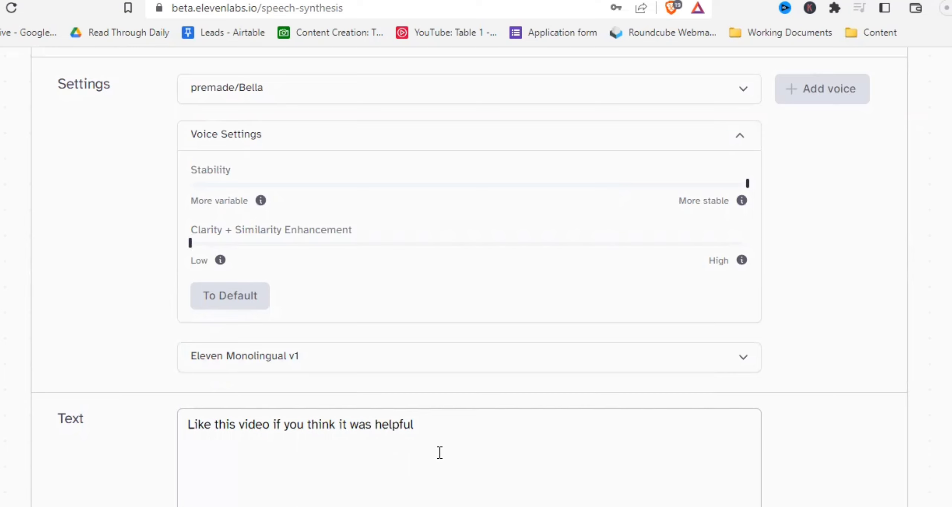
{"action": "left_click", "coordinate": [748, 184]}
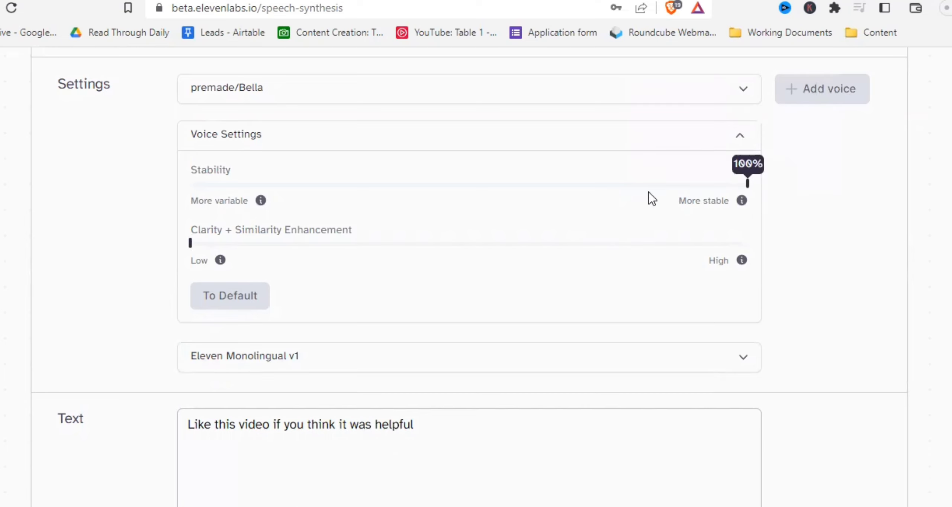
{"action": "key", "text": "Home"}
{"action": "scroll", "coordinate": [429, 419], "scroll_direction": "down", "scroll_amount": 9}
{"action": "left_click", "coordinate": [443, 434]}
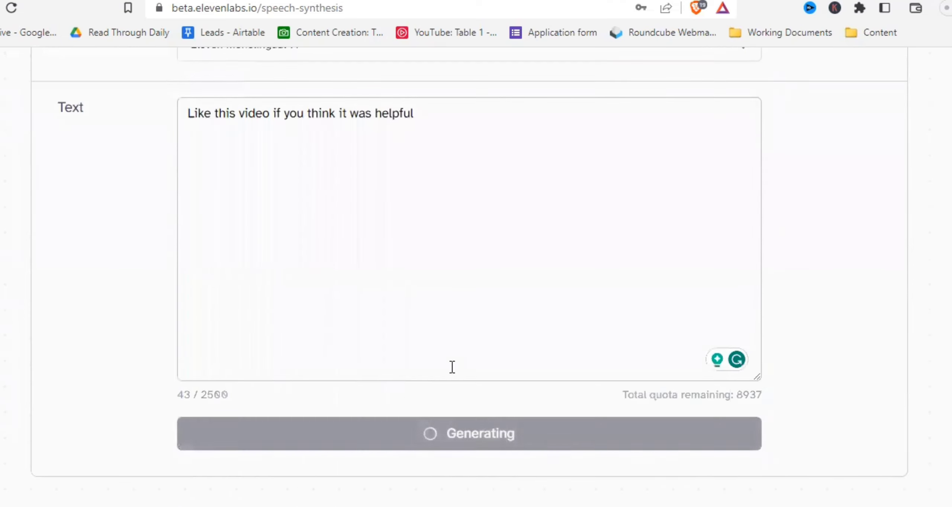
- Switch the model to Eleven Multilingual v1 and generate the speech again
{"action": "scroll", "coordinate": [452, 368], "scroll_direction": "up", "scroll_amount": 9}
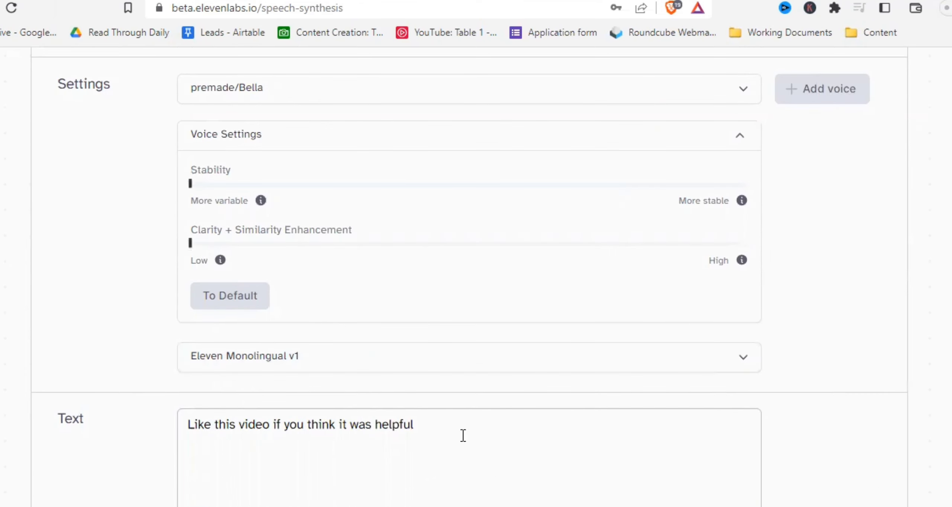
{"action": "left_click", "coordinate": [467, 370]}
{"action": "left_click", "coordinate": [367, 304]}
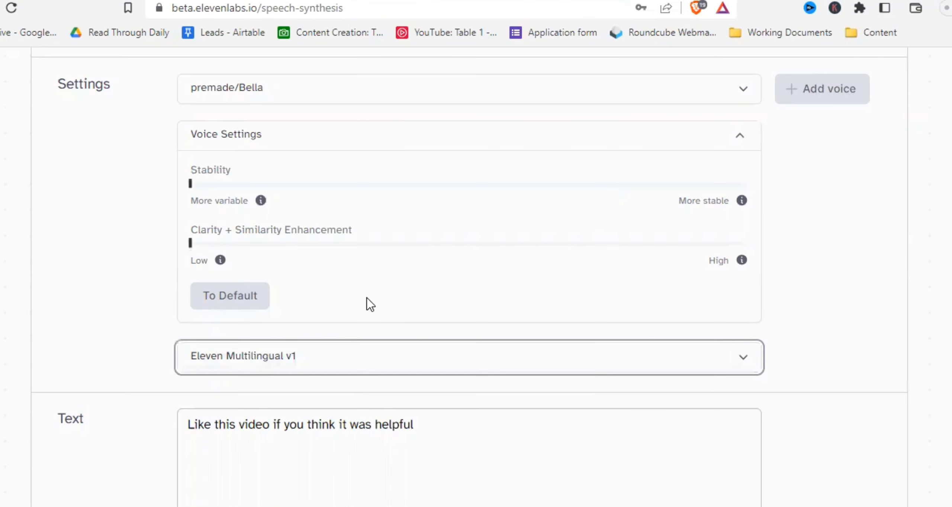
{"action": "scroll", "coordinate": [434, 428], "scroll_direction": "down", "scroll_amount": 6}
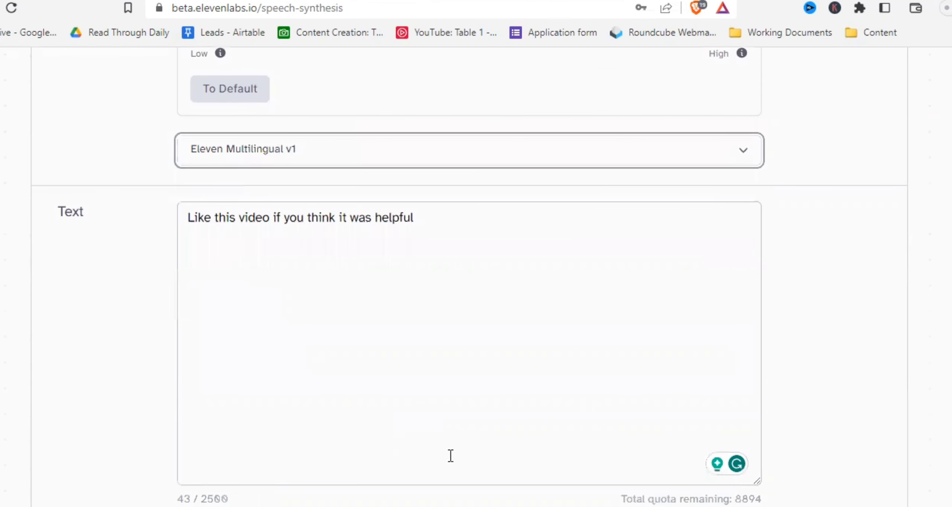
{"action": "left_click", "coordinate": [446, 438]}
- Reset the Stability and Clarity + Similarity Enhancement settings to their defaults
{"action": "scroll", "coordinate": [418, 357], "scroll_direction": "up", "scroll_amount": 5}
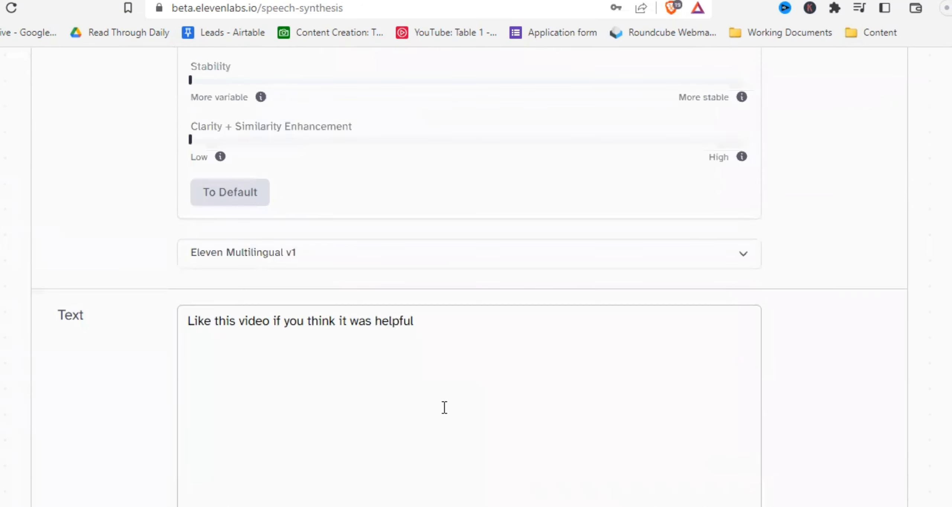
{"action": "scroll", "coordinate": [443, 409], "scroll_direction": "up", "scroll_amount": 3}
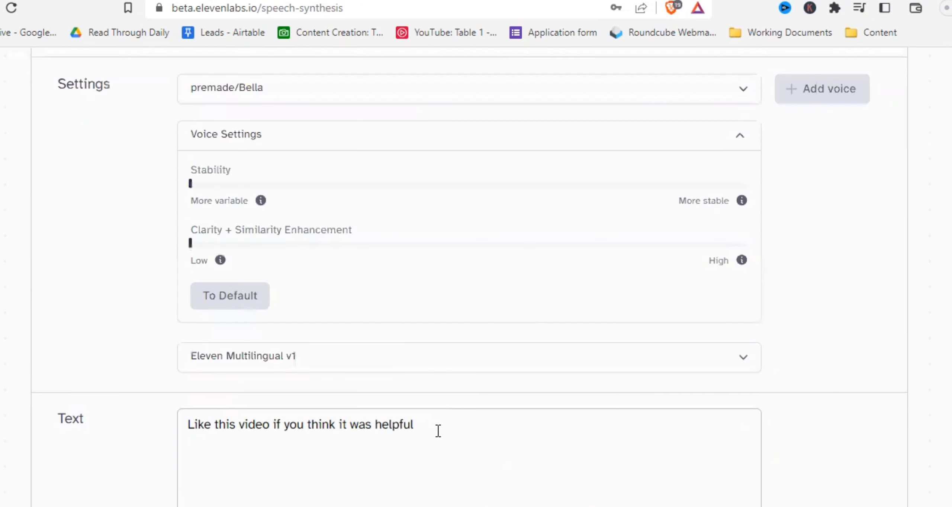
{"action": "left_click_drag", "start_coordinate": [190, 183], "coordinate": [701, 190]}
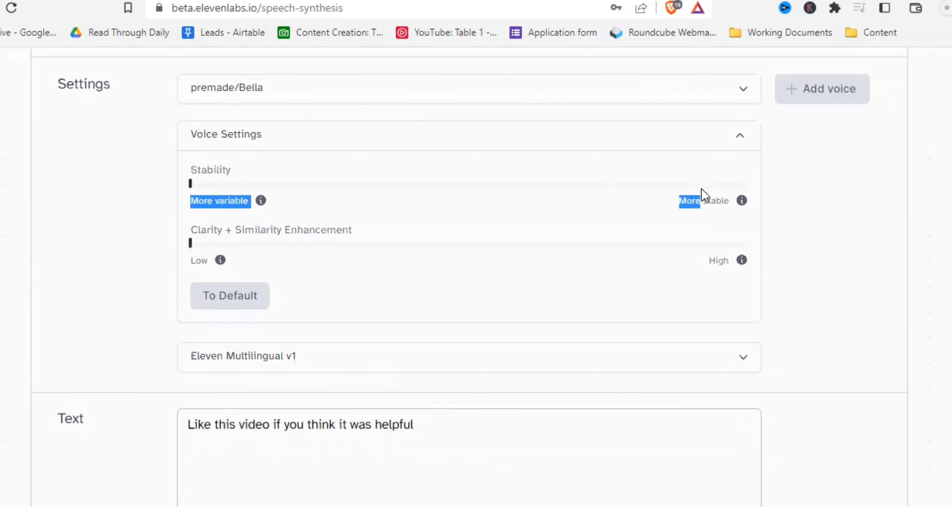
{"action": "left_click", "coordinate": [589, 189]}
{"action": "left_click", "coordinate": [265, 305]}
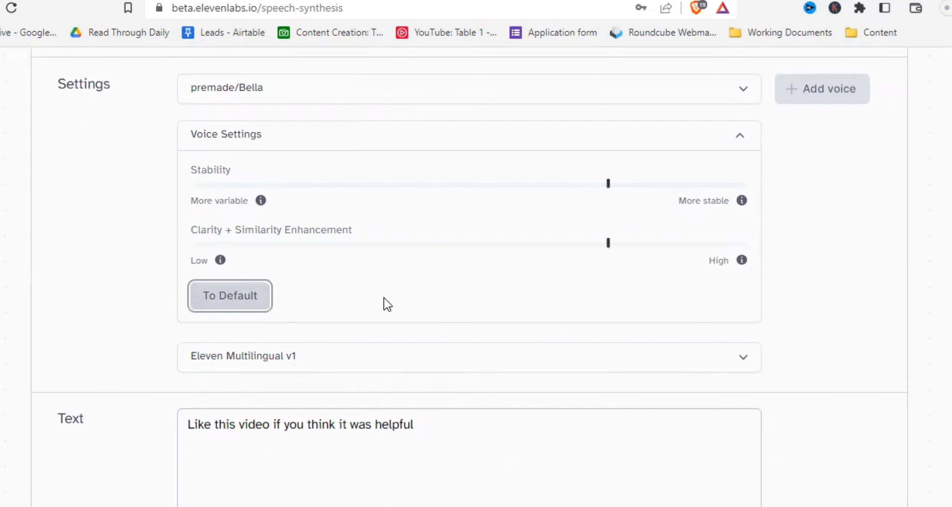
- Collapse the Voice Settings panel
{"action": "scroll", "coordinate": [449, 370], "scroll_direction": "down", "scroll_amount": 9}
{"action": "left_click", "coordinate": [452, 435]}
{"action": "scroll", "coordinate": [449, 359], "scroll_direction": "up", "scroll_amount": 6}
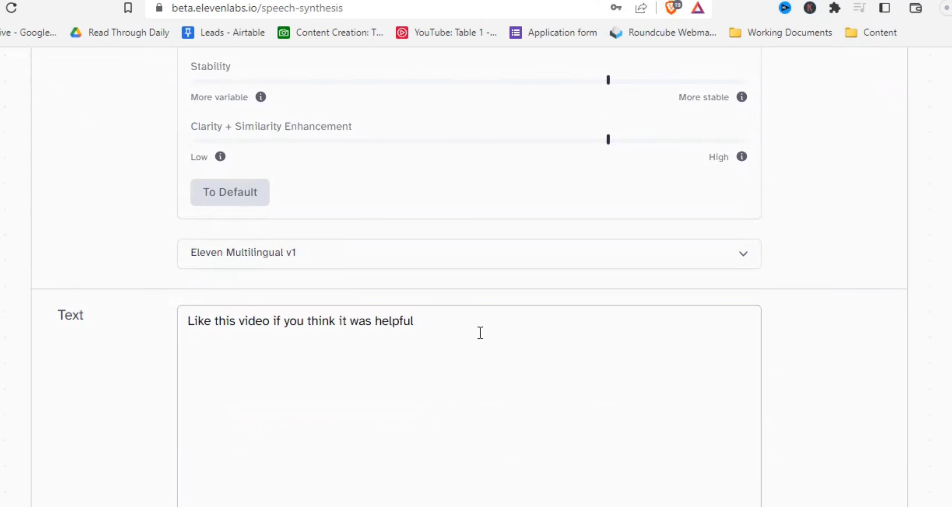
{"action": "scroll", "coordinate": [488, 390], "scroll_direction": "up", "scroll_amount": 3}
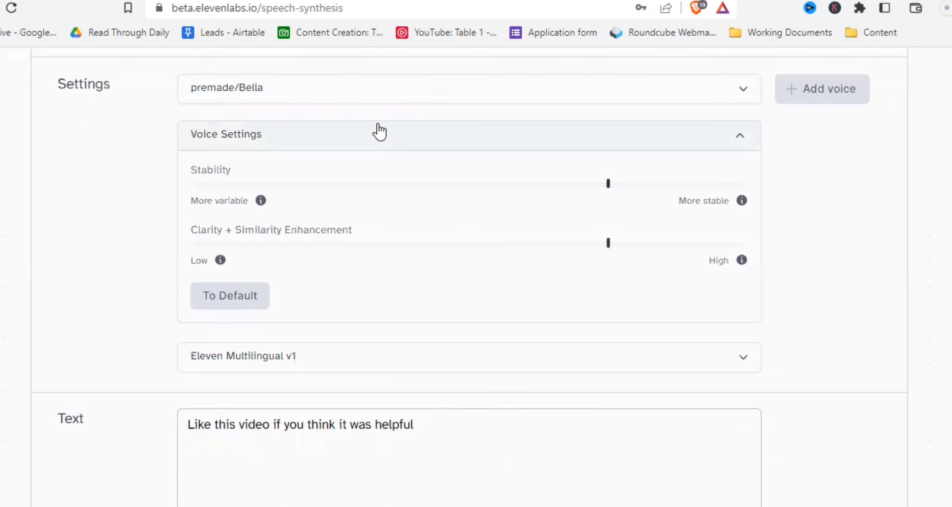
{"action": "left_click", "coordinate": [372, 141]}
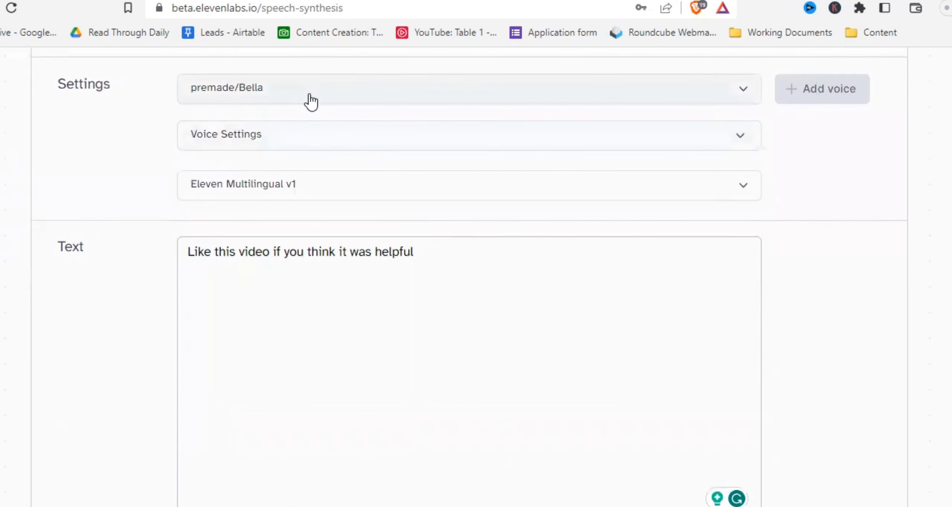
- Switch the voice to premade/Josh and generate the speech again
{"action": "scroll", "coordinate": [310, 106], "scroll_direction": "up", "scroll_amount": 3}
{"action": "left_click", "coordinate": [335, 205]}
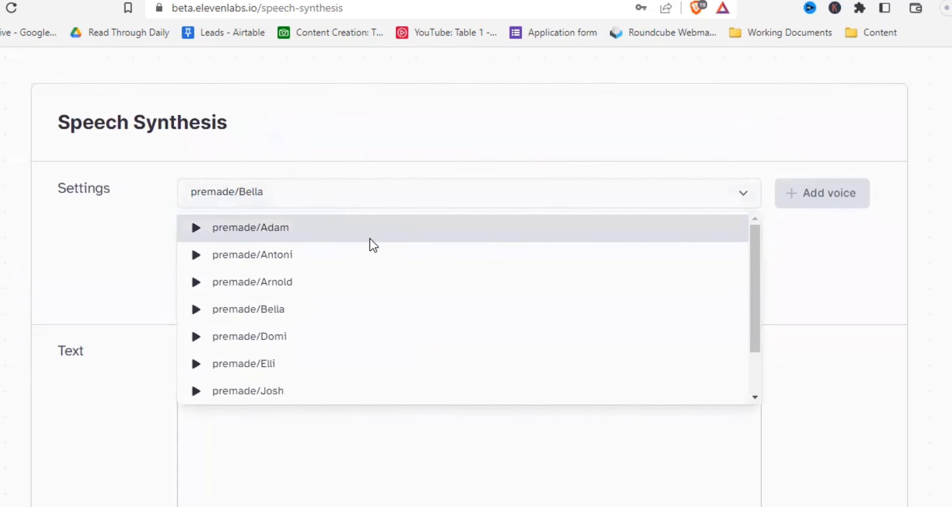
{"action": "scroll", "coordinate": [372, 243], "scroll_direction": "down", "scroll_amount": 2}
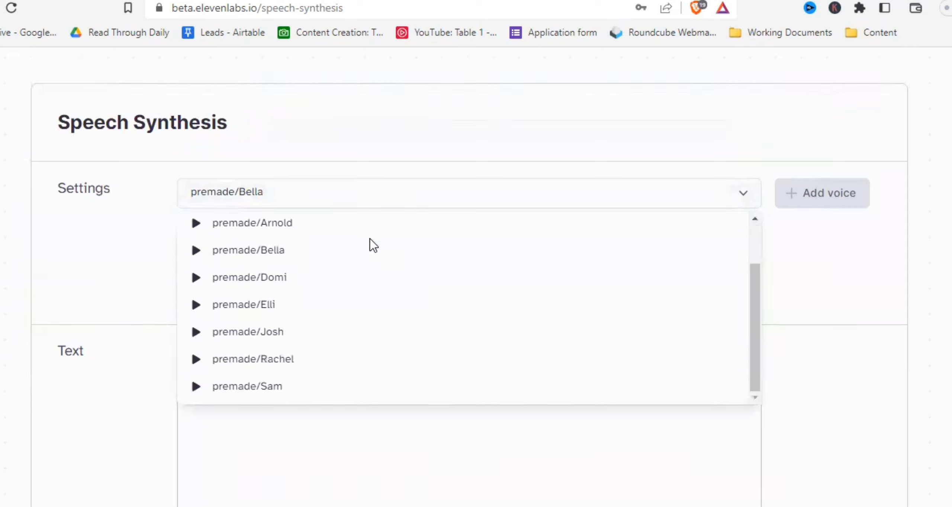
{"action": "left_click", "coordinate": [347, 335]}
{"action": "scroll", "coordinate": [397, 384], "scroll_direction": "down", "scroll_amount": 8}
{"action": "left_click", "coordinate": [413, 366]}
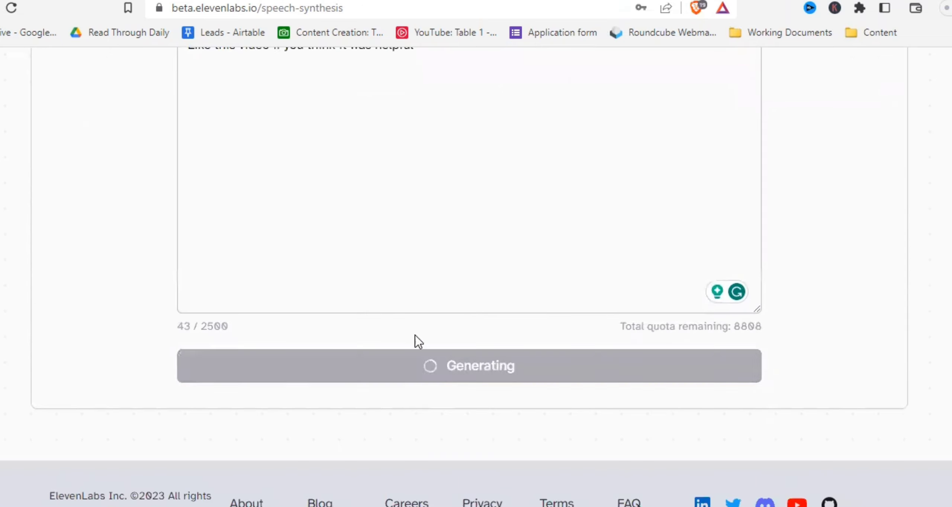
- Open the VoiceLab through the add voice option
{"action": "scroll", "coordinate": [419, 342], "scroll_direction": "up", "scroll_amount": 3}
{"action": "scroll", "coordinate": [410, 313], "scroll_direction": "up", "scroll_amount": 3}
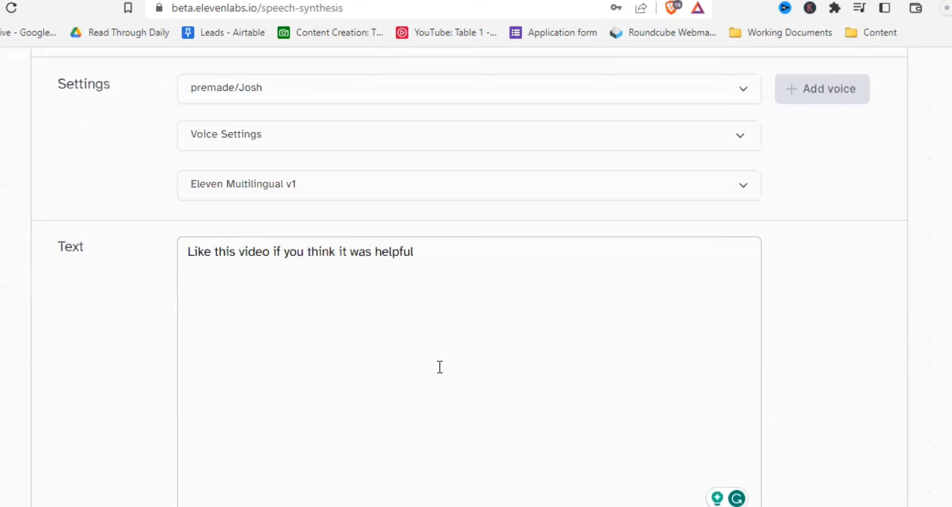
{"action": "scroll", "coordinate": [449, 356], "scroll_direction": "up", "scroll_amount": 3}
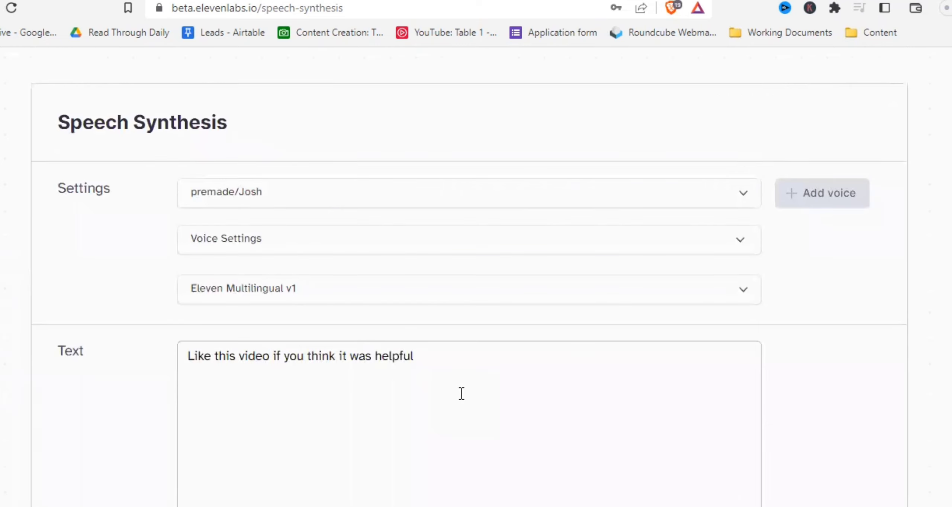
{"action": "scroll", "coordinate": [561, 400], "scroll_direction": "up", "scroll_amount": 3}
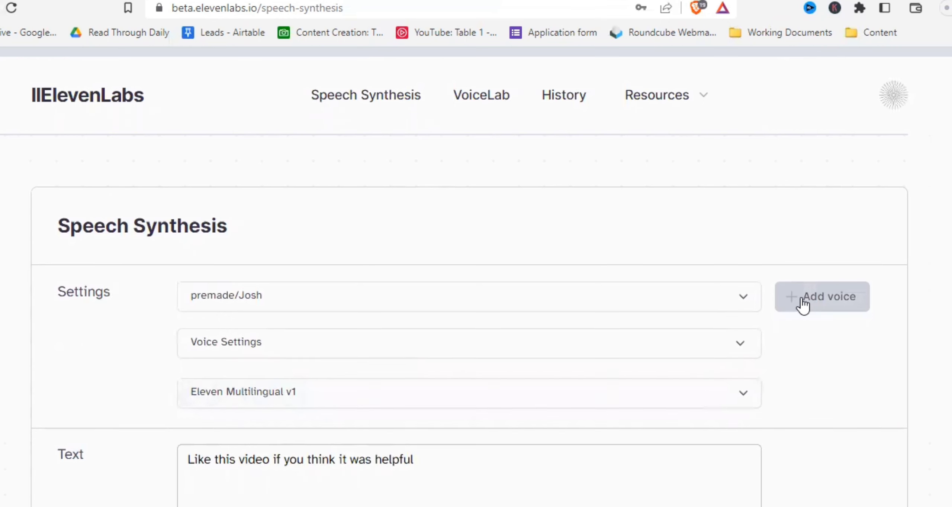
{"action": "left_click", "coordinate": [834, 316]}
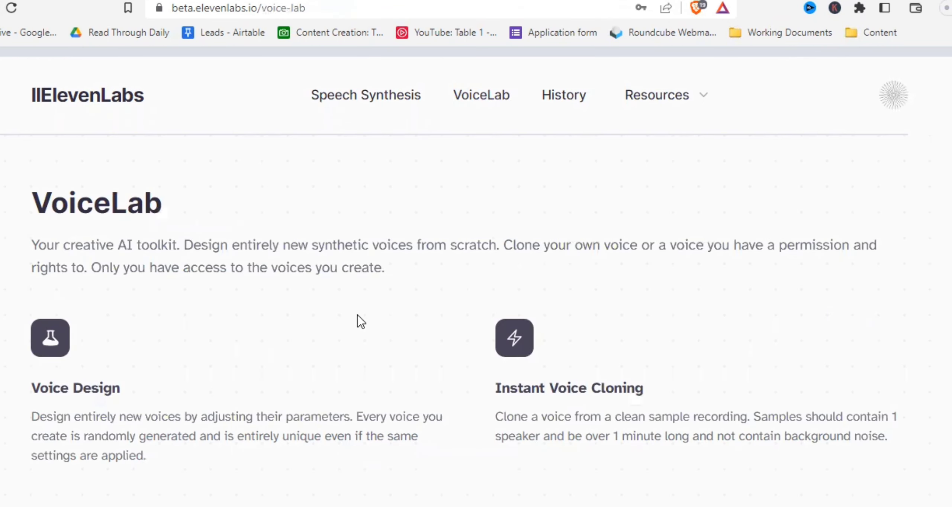
- Start adding a new voice of the Voice Design type
{"action": "scroll", "coordinate": [361, 322], "scroll_direction": "down", "scroll_amount": 5}
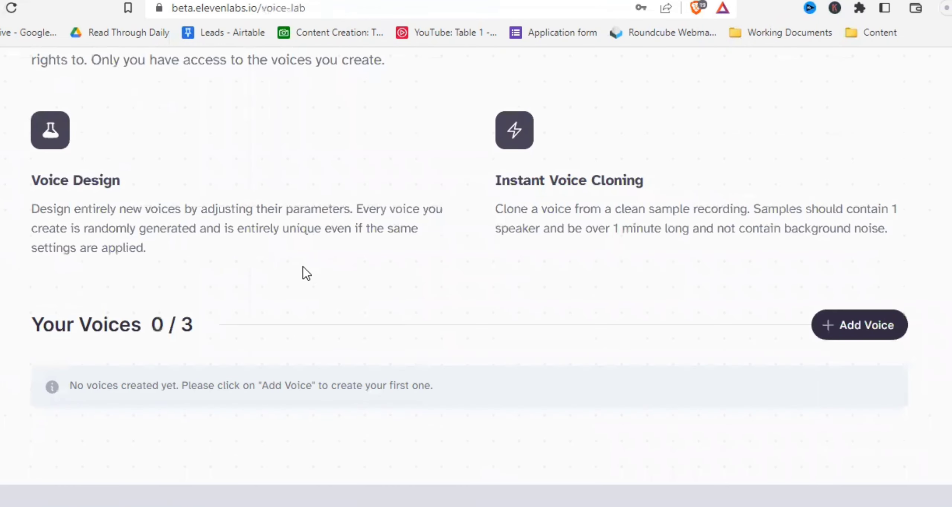
{"action": "scroll", "coordinate": [78, 278], "scroll_direction": "up", "scroll_amount": 3}
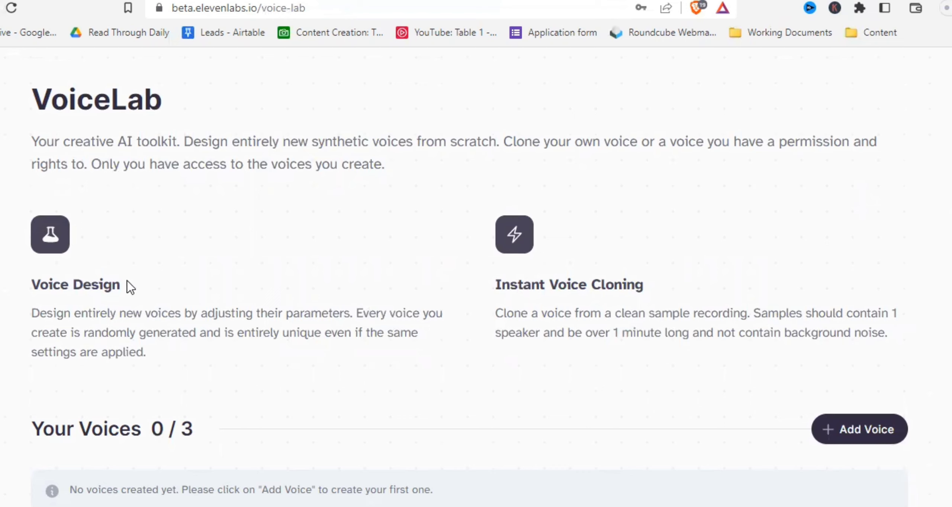
{"action": "left_click", "coordinate": [834, 432]}
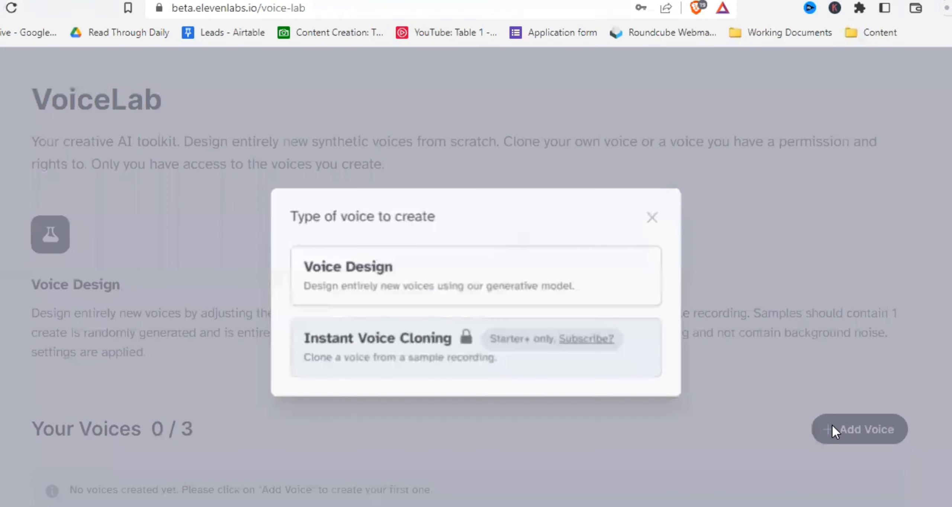
{"action": "left_click", "coordinate": [462, 282]}
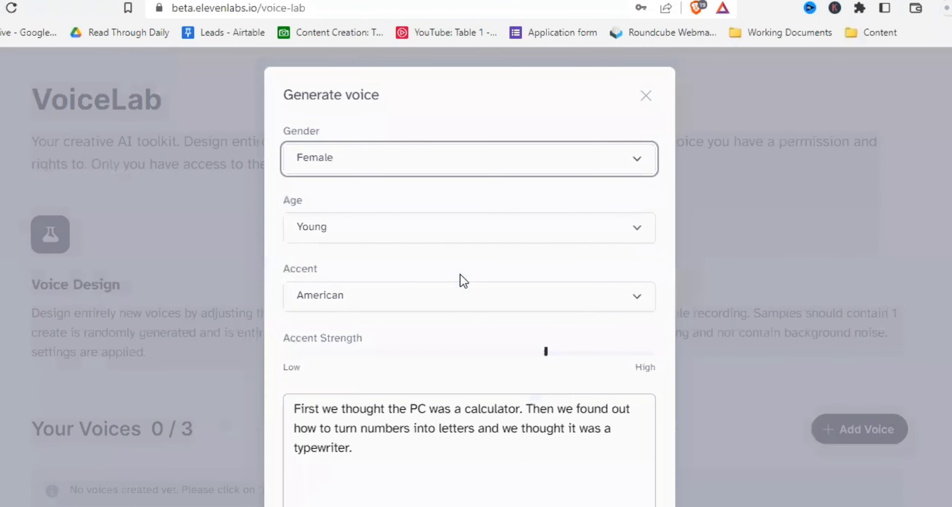
- Set the designed voice's gender to Male
{"action": "left_click", "coordinate": [393, 168]}
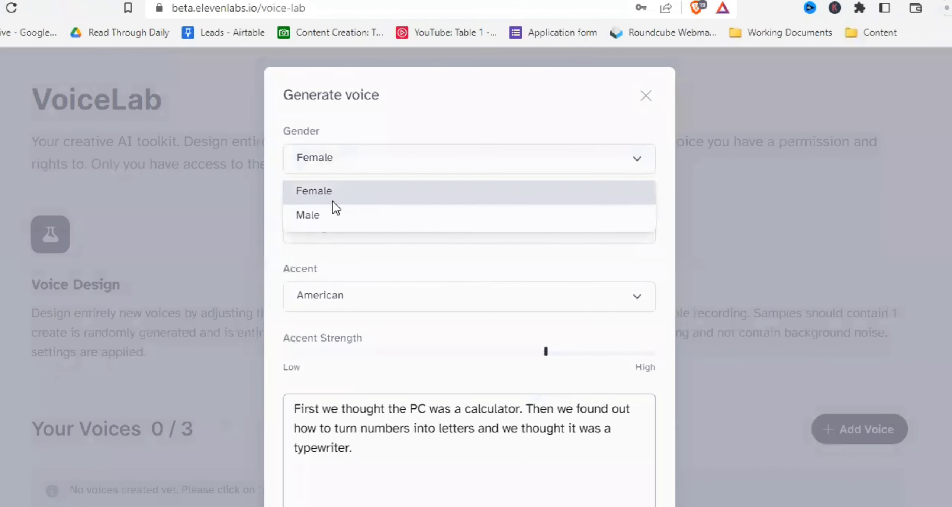
{"action": "left_click", "coordinate": [321, 216]}
{"action": "left_click", "coordinate": [321, 218]}
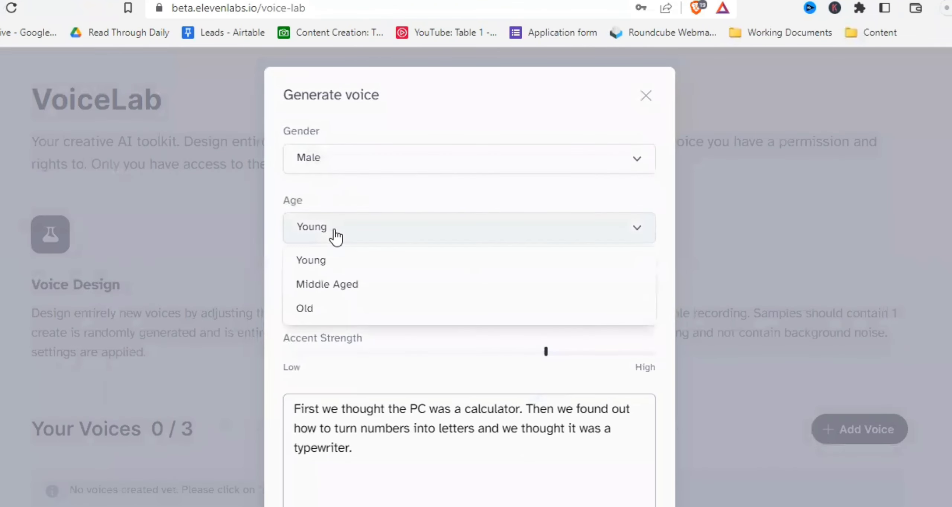
{"action": "left_click", "coordinate": [354, 268]}
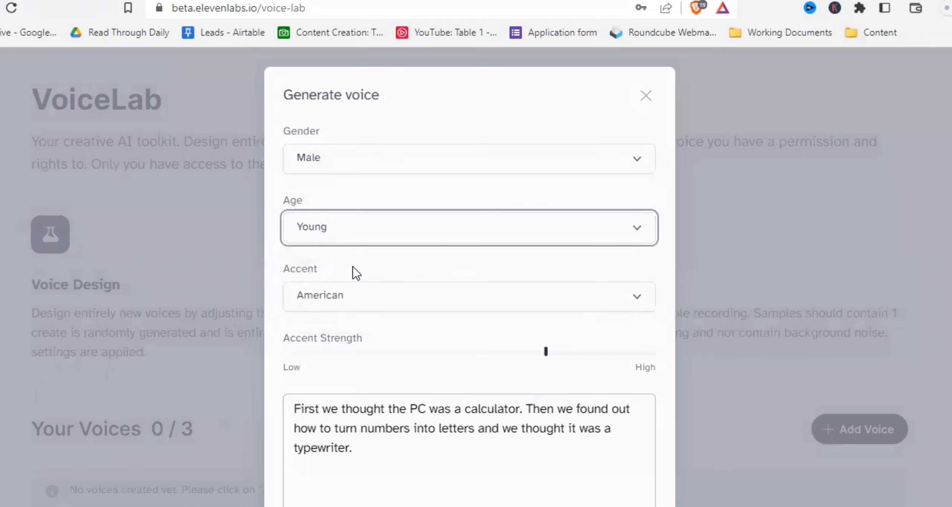
- Choose the Indian accent, raise Accent Strength to its maximum, and generate a voice preview
{"action": "scroll", "coordinate": [354, 273], "scroll_direction": "down", "scroll_amount": 3}
{"action": "left_click", "coordinate": [352, 196]}
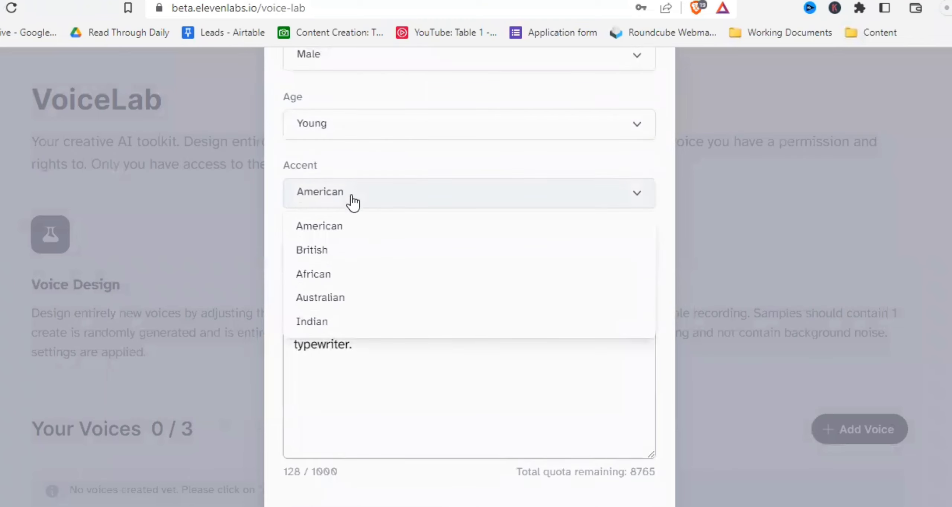
{"action": "left_click", "coordinate": [387, 328]}
{"action": "left_click_drag", "start_coordinate": [546, 249], "coordinate": [659, 247]}
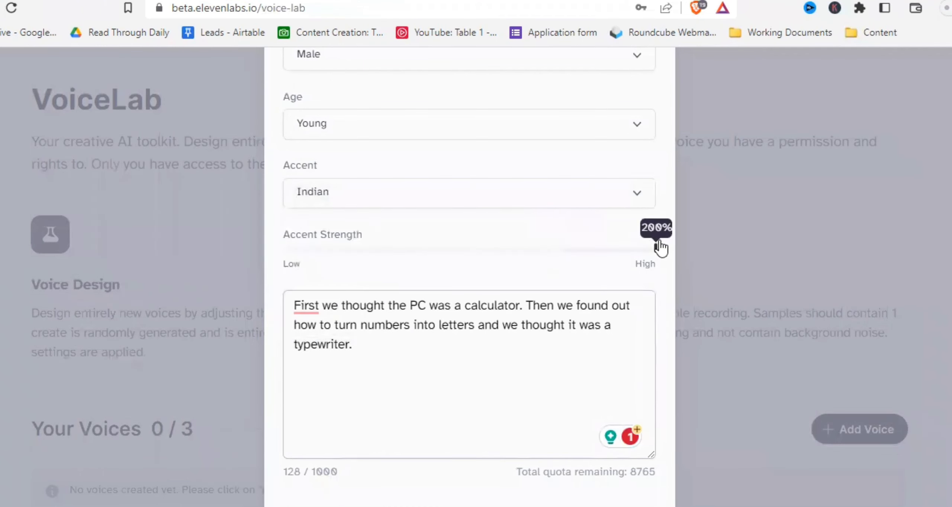
{"action": "scroll", "coordinate": [491, 353], "scroll_direction": "down", "scroll_amount": 3}
{"action": "left_click", "coordinate": [495, 429]}
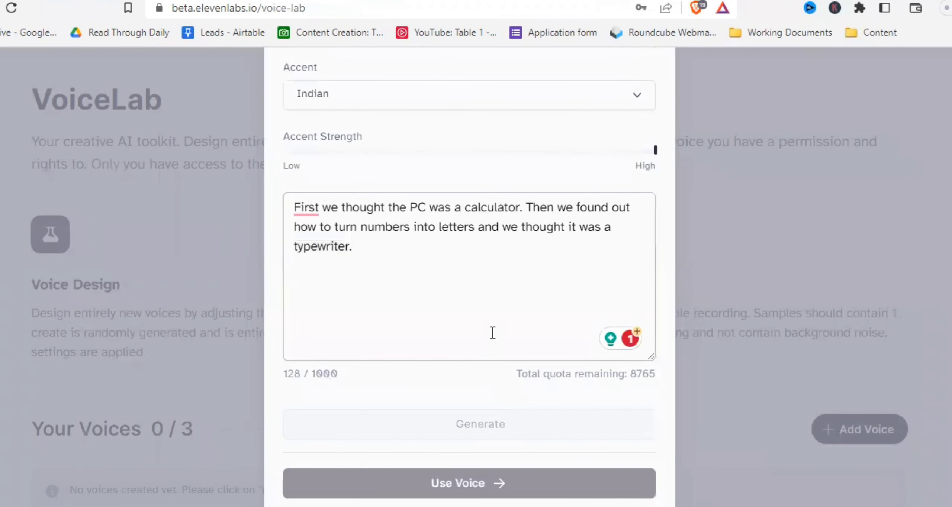
- Set the designed voice's age to Middle Aged
{"action": "scroll", "coordinate": [498, 354], "scroll_direction": "up", "scroll_amount": 3}
{"action": "scroll", "coordinate": [508, 376], "scroll_direction": "down", "scroll_amount": 3}
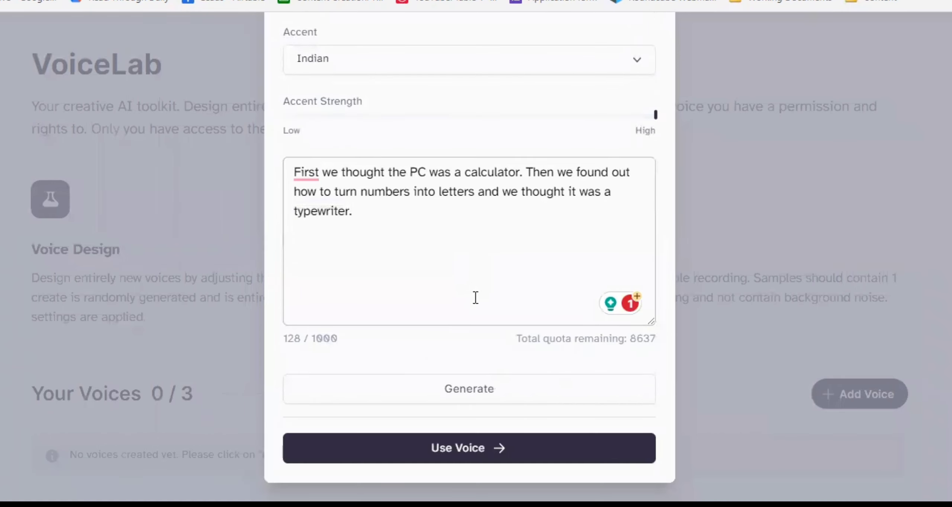
{"action": "scroll", "coordinate": [475, 298], "scroll_direction": "up", "scroll_amount": 3}
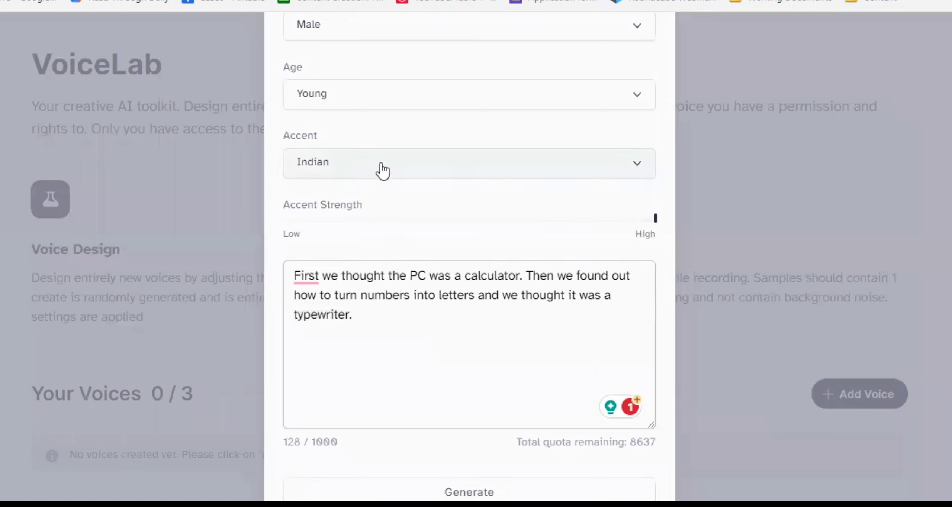
{"action": "left_click", "coordinate": [401, 104]}
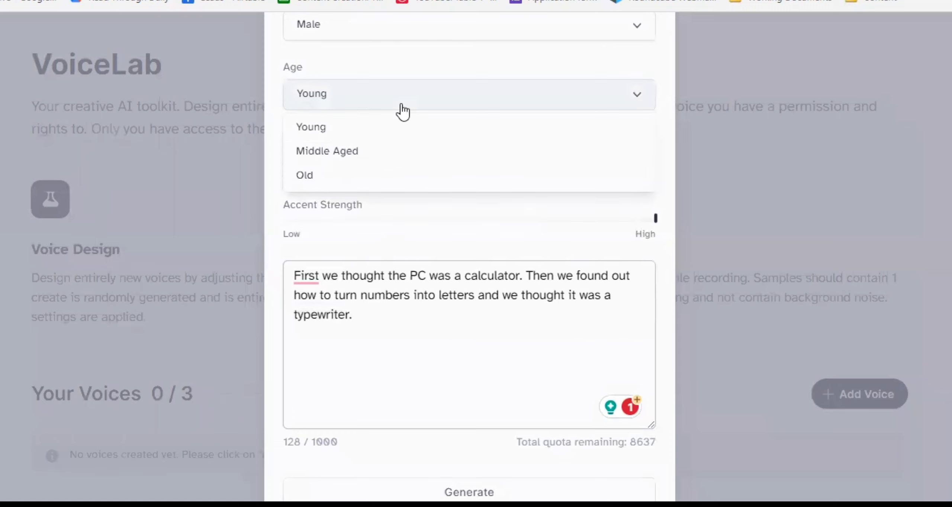
{"action": "left_click", "coordinate": [362, 152]}
- Replace the sample text with "The Airplane flew very fast through the cloudy sky until it arrived at it's destiny. There it landed and everything was fine"
{"action": "left_click", "coordinate": [393, 311]}
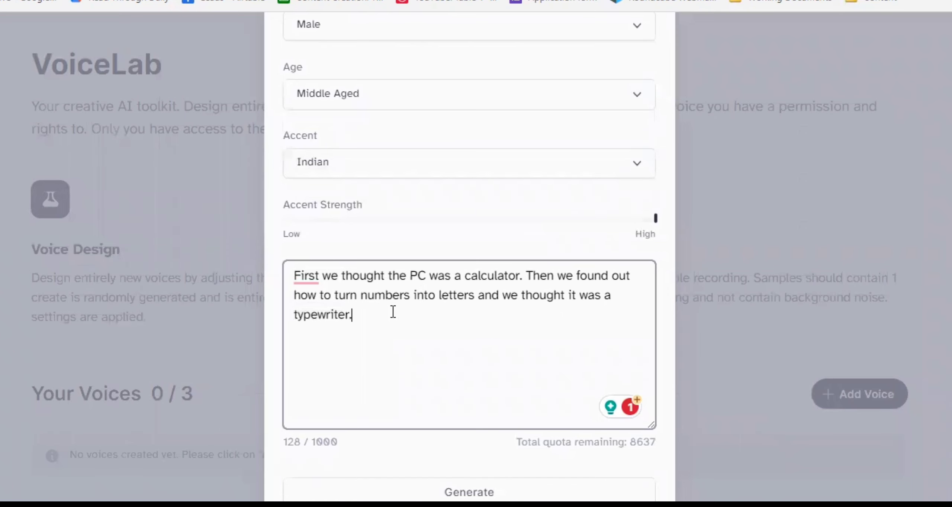
{"action": "key", "text": "ctrl+a"}
{"action": "type", "text": "The Airplane flew very fast through the cloudy sky until it arrived at it's desti"}
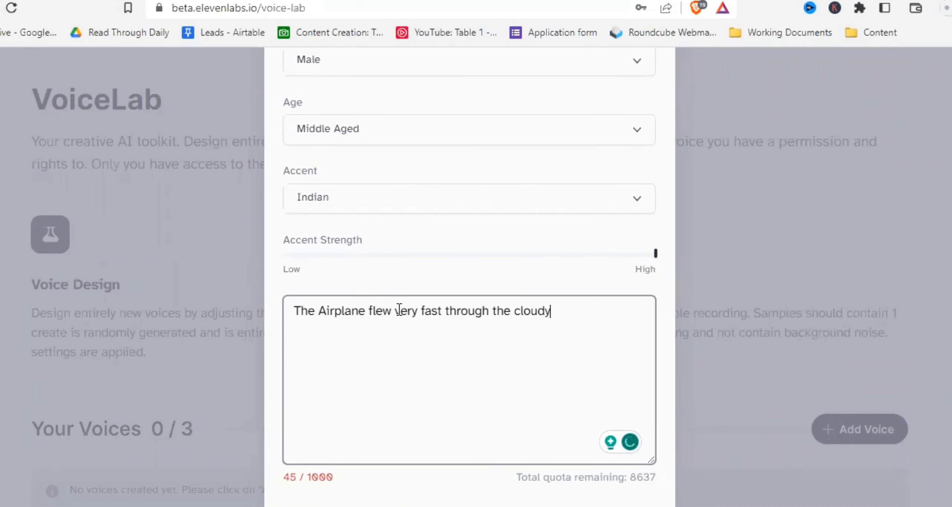
{"action": "type", "text": "ny. There it landed and everything was fine"}
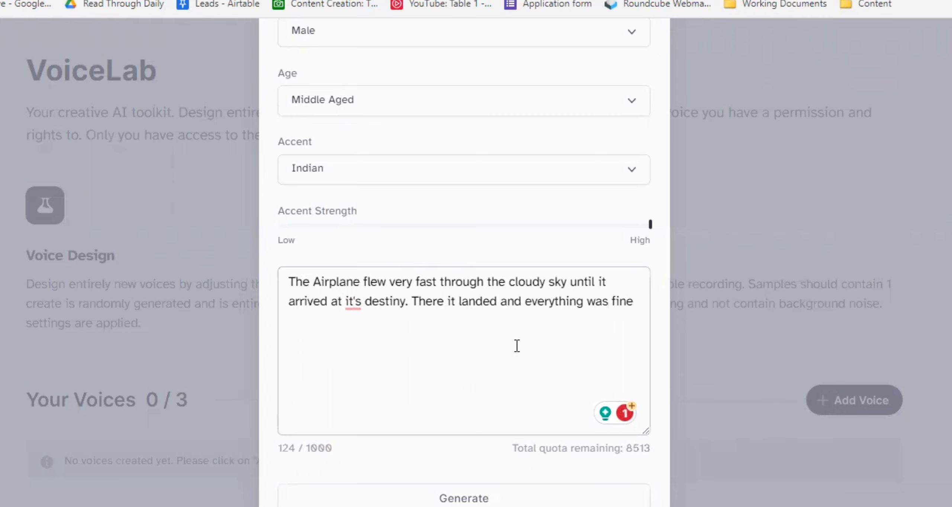
- Lower Accent Strength to its minimum and generate the designed voice again
{"action": "mouse_move", "coordinate": [654, 230]}
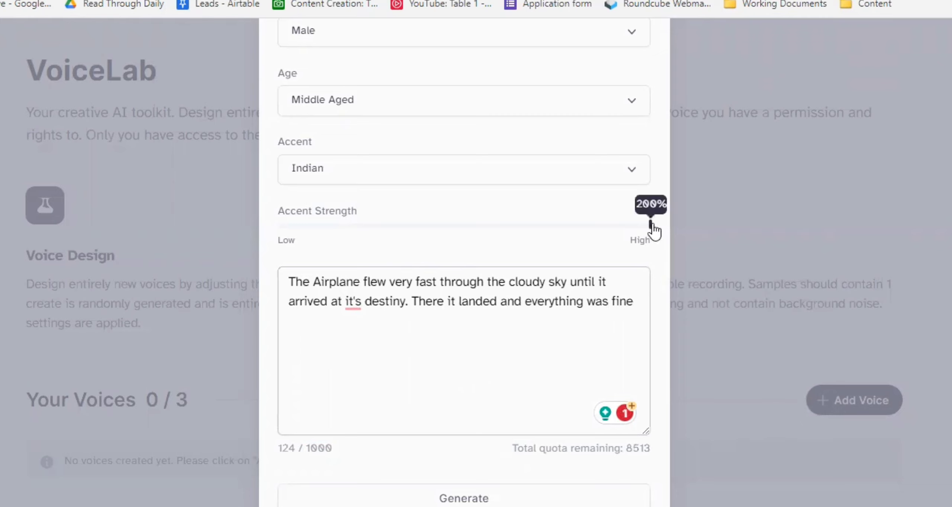
{"action": "left_click_drag", "start_coordinate": [650, 225], "coordinate": [274, 243]}
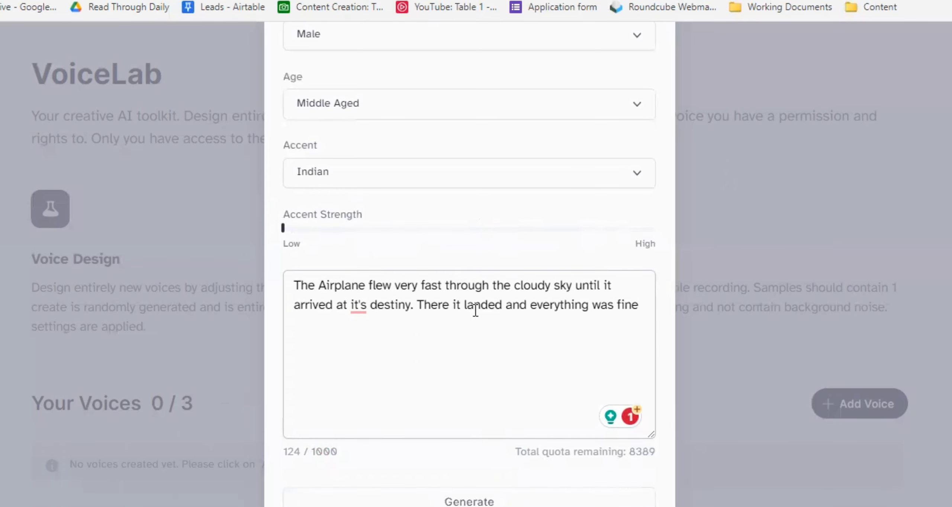
{"action": "scroll", "coordinate": [476, 311], "scroll_direction": "up", "scroll_amount": 3}
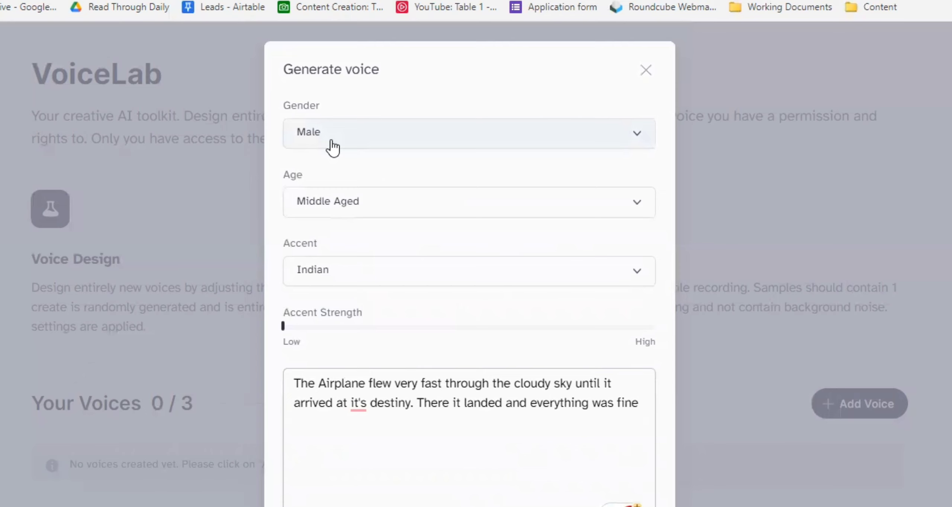
{"action": "scroll", "coordinate": [449, 277], "scroll_direction": "down", "scroll_amount": 3}
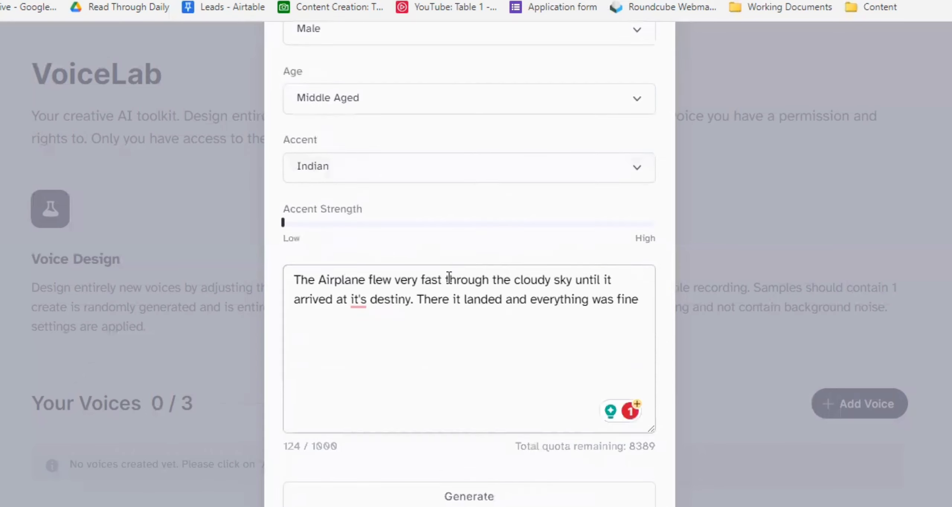
{"action": "scroll", "coordinate": [308, 216], "scroll_direction": "up", "scroll_amount": 3}
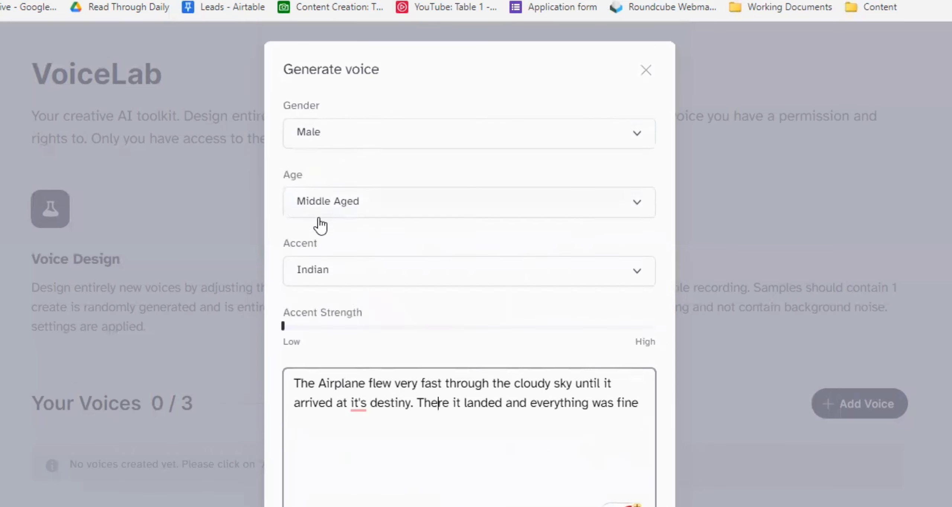
{"action": "left_click", "coordinate": [329, 147]}
{"action": "left_click", "coordinate": [322, 191]}
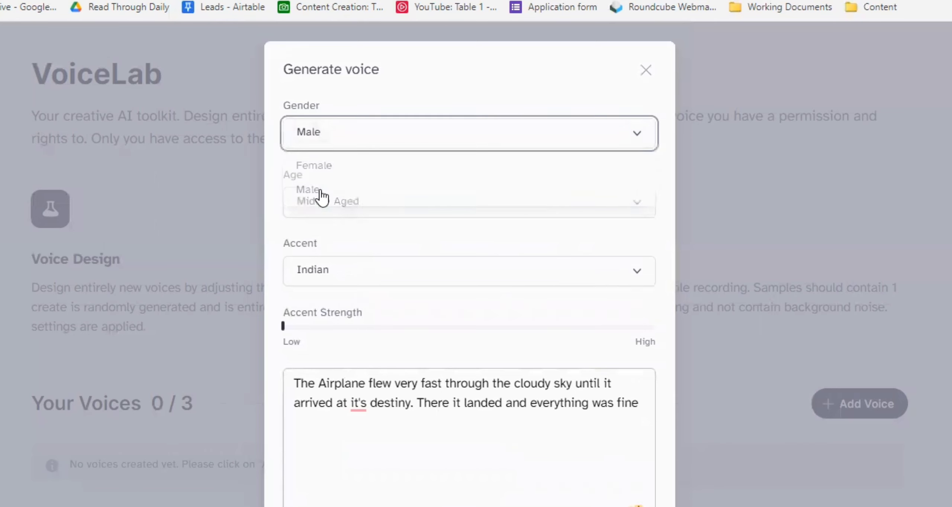
{"action": "scroll", "coordinate": [357, 260], "scroll_direction": "down", "scroll_amount": 3}
{"action": "left_click", "coordinate": [457, 487]}
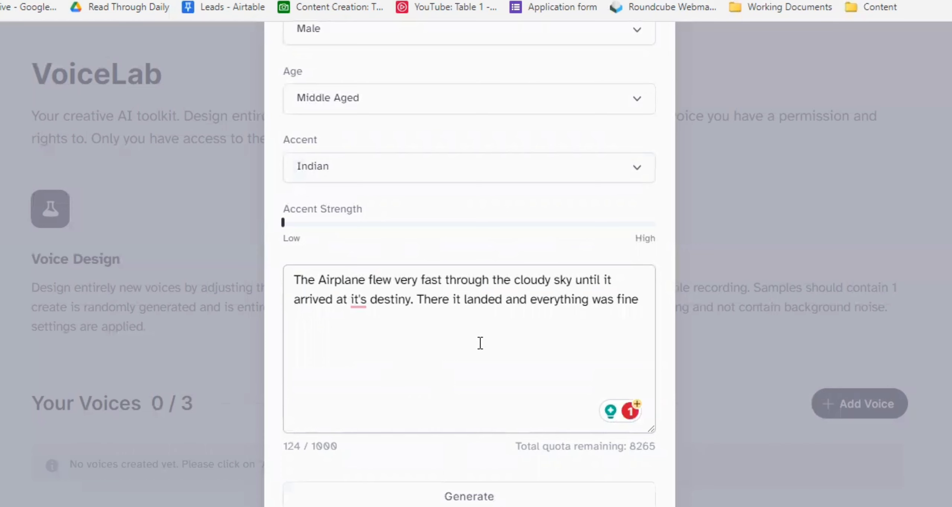
{"action": "scroll", "coordinate": [480, 343], "scroll_direction": "up", "scroll_amount": 3}
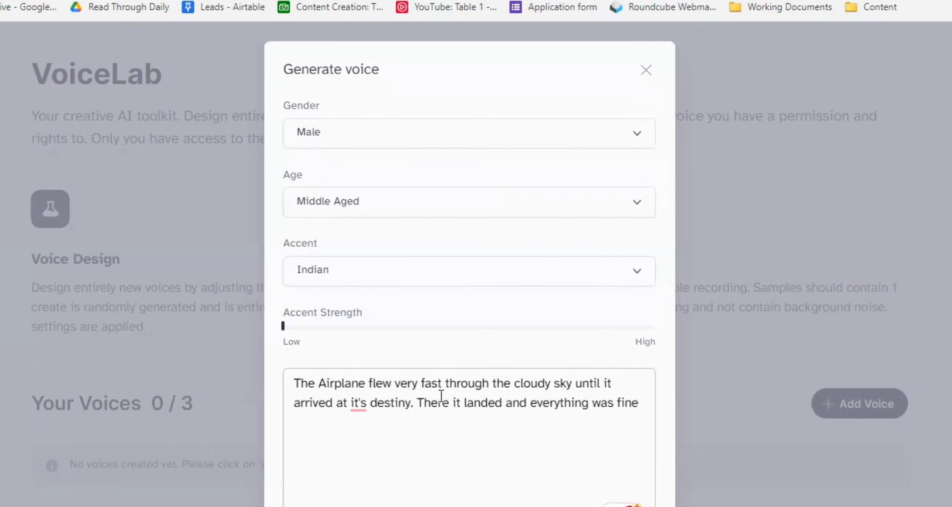
{"action": "scroll", "coordinate": [442, 398], "scroll_direction": "down", "scroll_amount": 3}
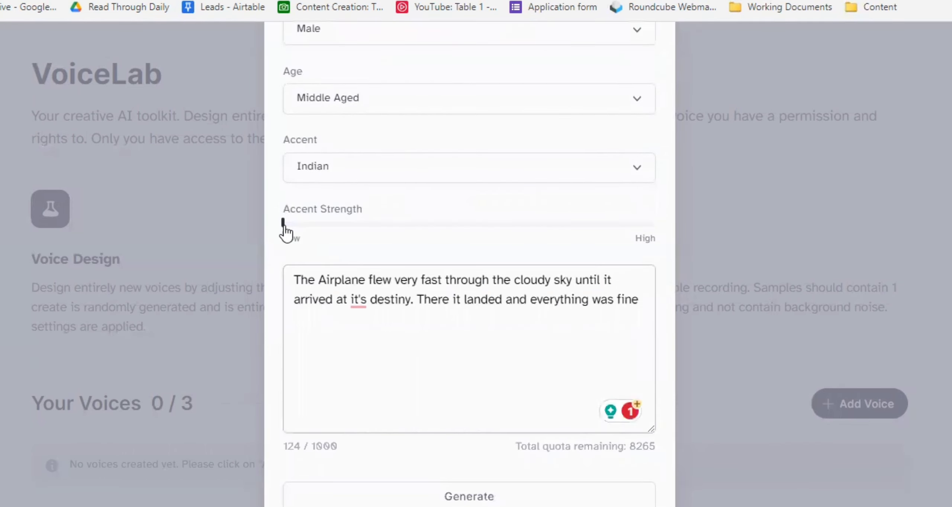
- Raise Accent Strength to its maximum and switch the designed voice's gender to Female
{"action": "left_click_drag", "start_coordinate": [283, 222], "coordinate": [681, 226]}
{"action": "scroll", "coordinate": [372, 149], "scroll_direction": "up", "scroll_amount": 3}
{"action": "left_click", "coordinate": [363, 146]}
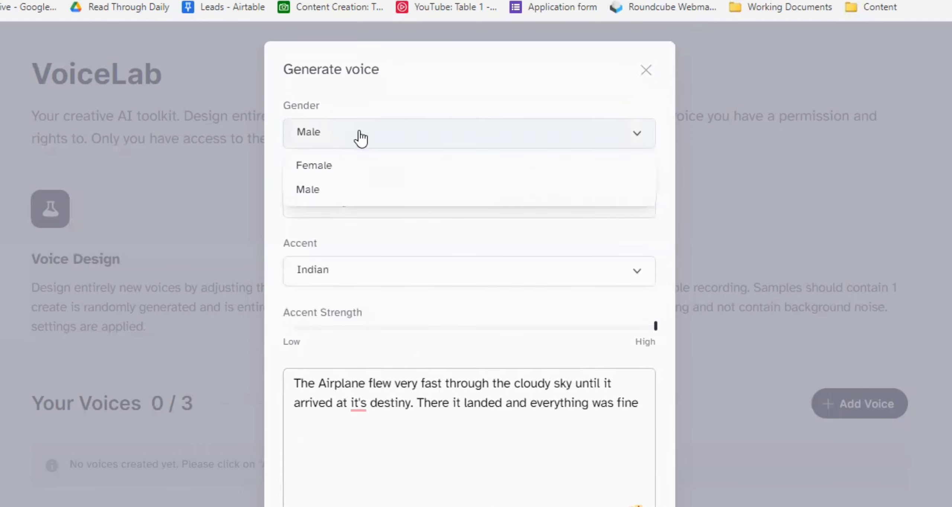
{"action": "left_click", "coordinate": [322, 165]}
- Set the designed voice's age to Old and close the Generate voice dialog
{"action": "left_click", "coordinate": [344, 204]}
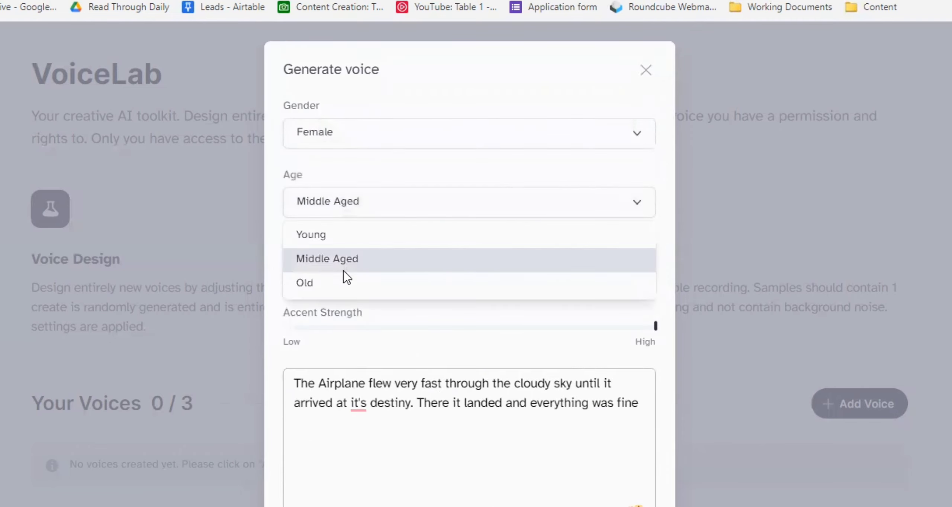
{"action": "left_click", "coordinate": [337, 284]}
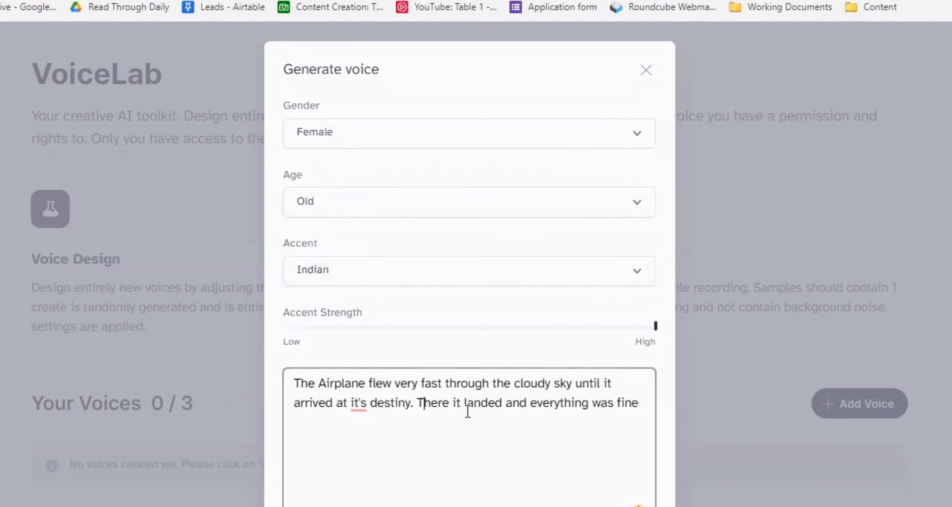
{"action": "scroll", "coordinate": [469, 411], "scroll_direction": "down", "scroll_amount": 3}
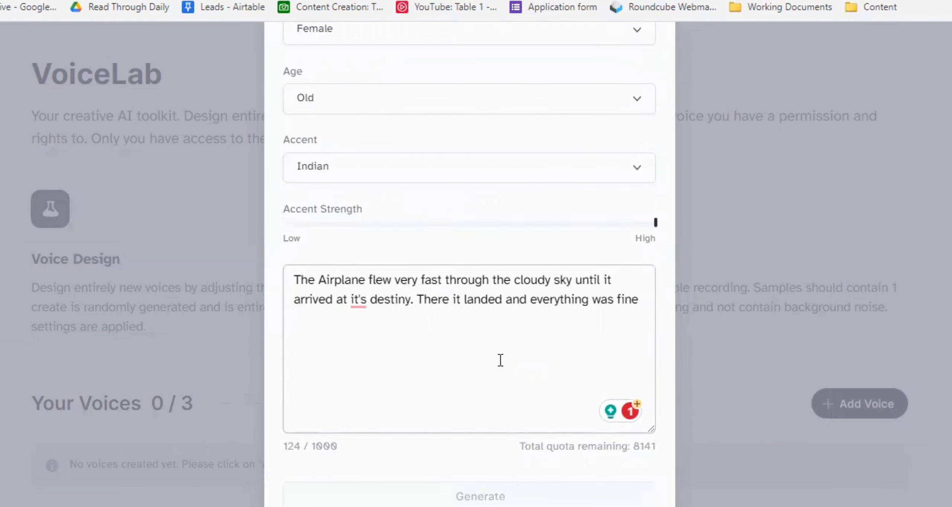
{"action": "scroll", "coordinate": [500, 361], "scroll_direction": "up", "scroll_amount": 3}
{"action": "scroll", "coordinate": [513, 388], "scroll_direction": "down", "scroll_amount": 3}
{"action": "scroll", "coordinate": [649, 301], "scroll_direction": "up", "scroll_amount": 3}
{"action": "scroll", "coordinate": [549, 316], "scroll_direction": "down", "scroll_amount": 6}
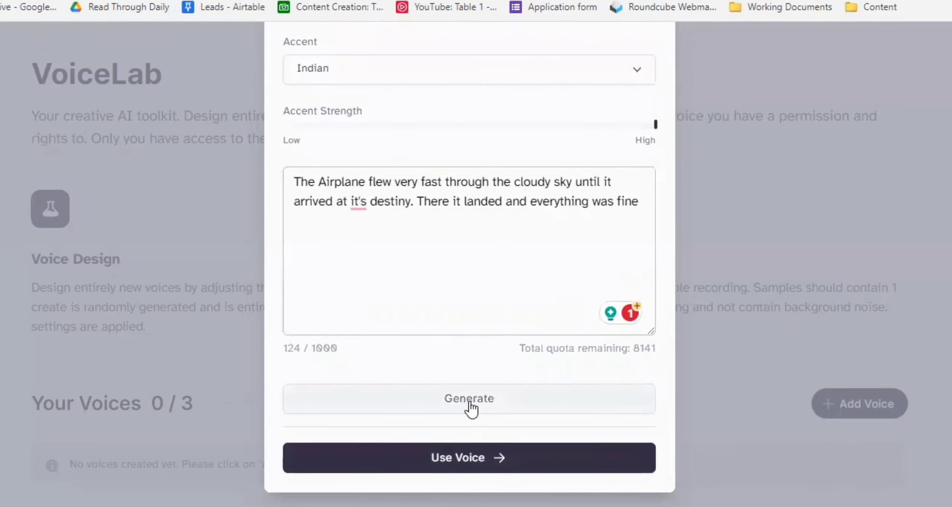
{"action": "scroll", "coordinate": [539, 260], "scroll_direction": "up", "scroll_amount": 6}
{"action": "left_click", "coordinate": [637, 73]}
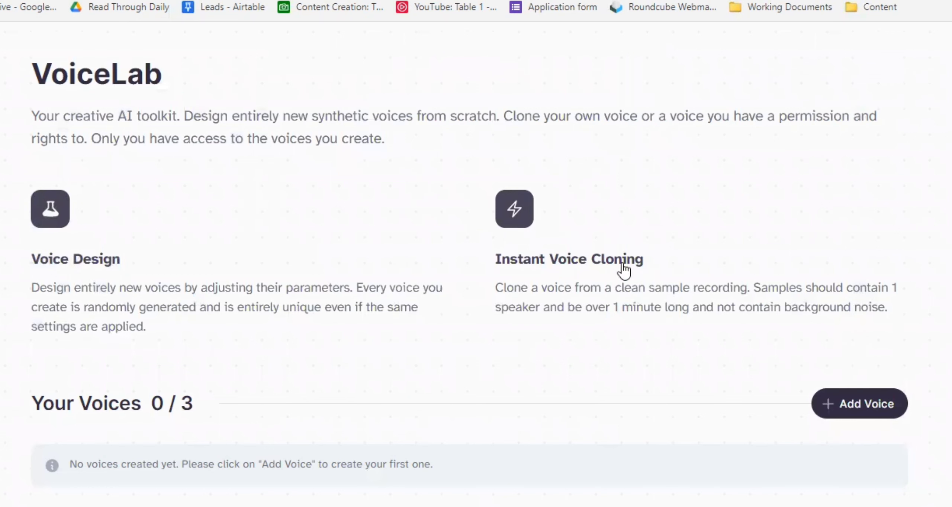
- Open the subscription plans through the locked Instant Voice Cloning option in Add Voice
{"action": "left_click", "coordinate": [828, 400]}
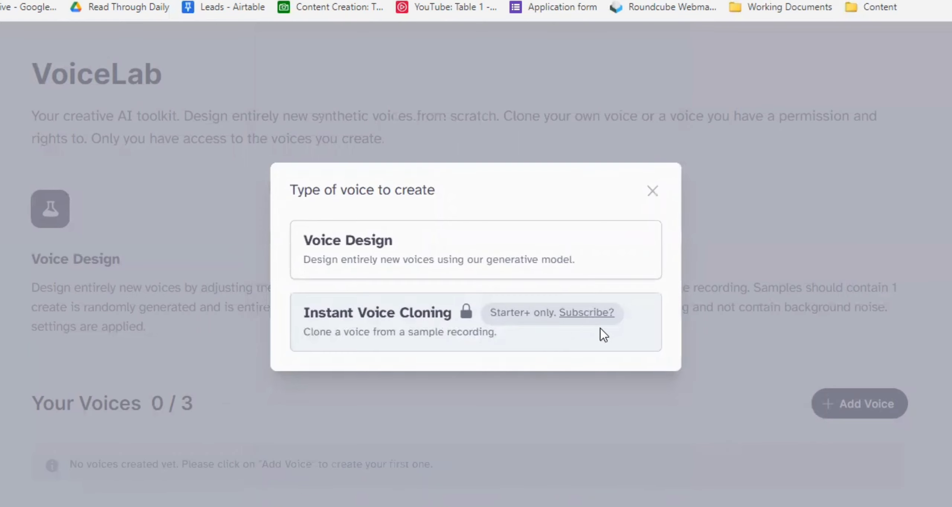
{"action": "left_click", "coordinate": [587, 313]}
{"action": "scroll", "coordinate": [563, 292], "scroll_direction": "down", "scroll_amount": 5}
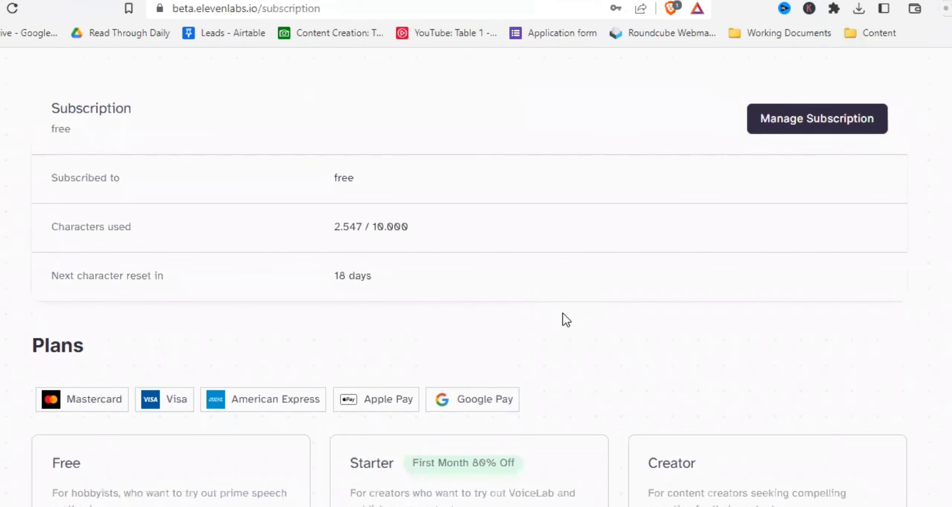
{"action": "scroll", "coordinate": [628, 319], "scroll_direction": "down", "scroll_amount": 3}
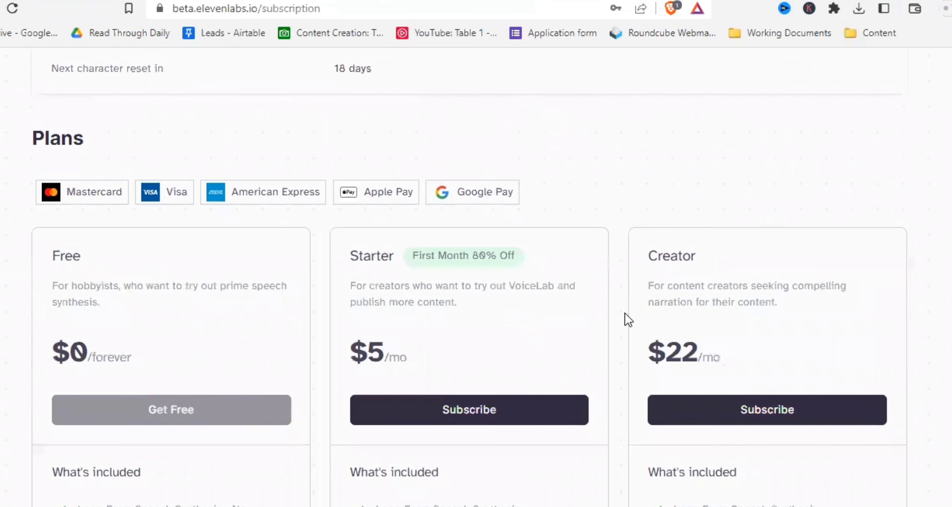
{"action": "scroll", "coordinate": [629, 315], "scroll_direction": "down", "scroll_amount": 6}
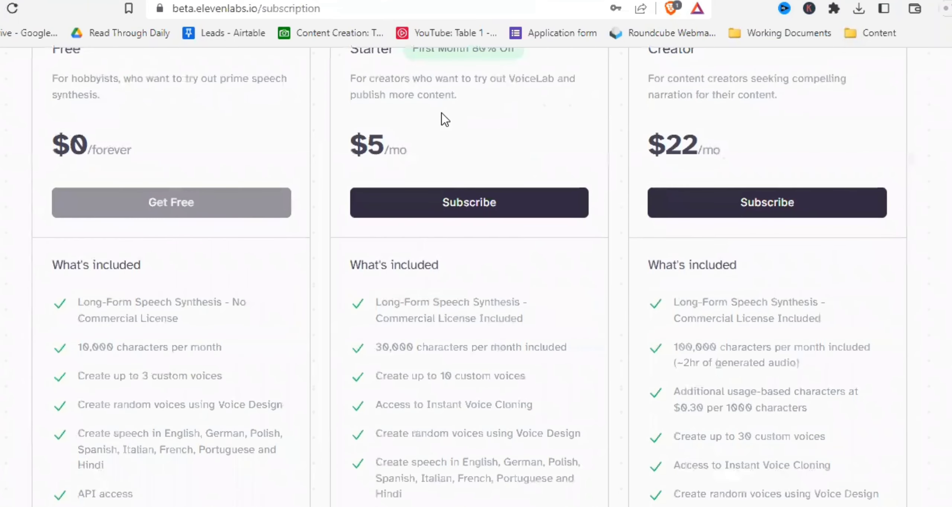
{"action": "scroll", "coordinate": [338, 232], "scroll_direction": "up", "scroll_amount": 3}
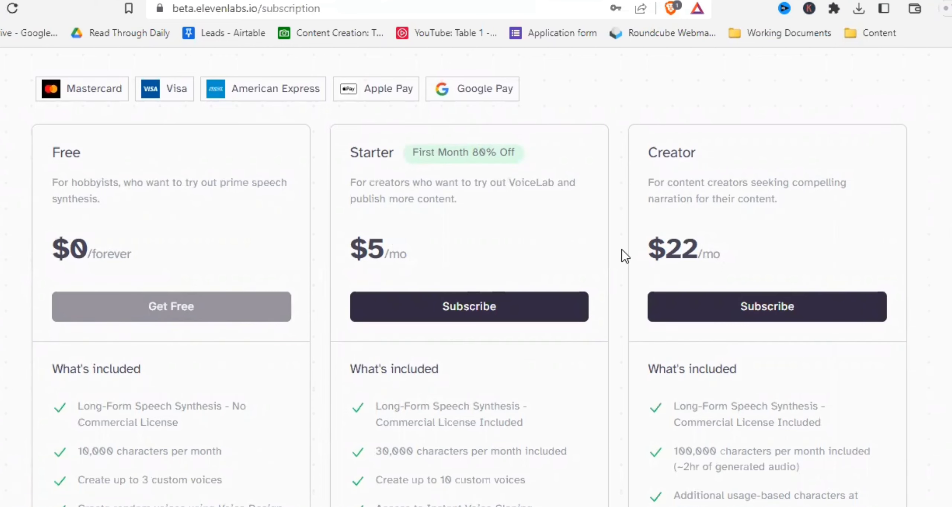
{"action": "scroll", "coordinate": [625, 256], "scroll_direction": "down", "scroll_amount": 5}
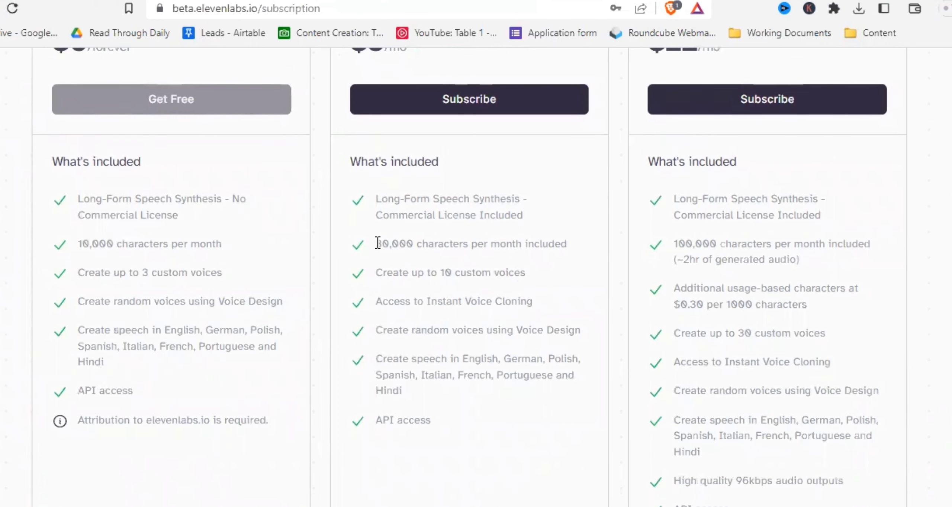
- Compare the included features and prices of the Free, Starter, Creator and higher plans
{"action": "left_click_drag", "start_coordinate": [378, 243], "coordinate": [468, 241]}
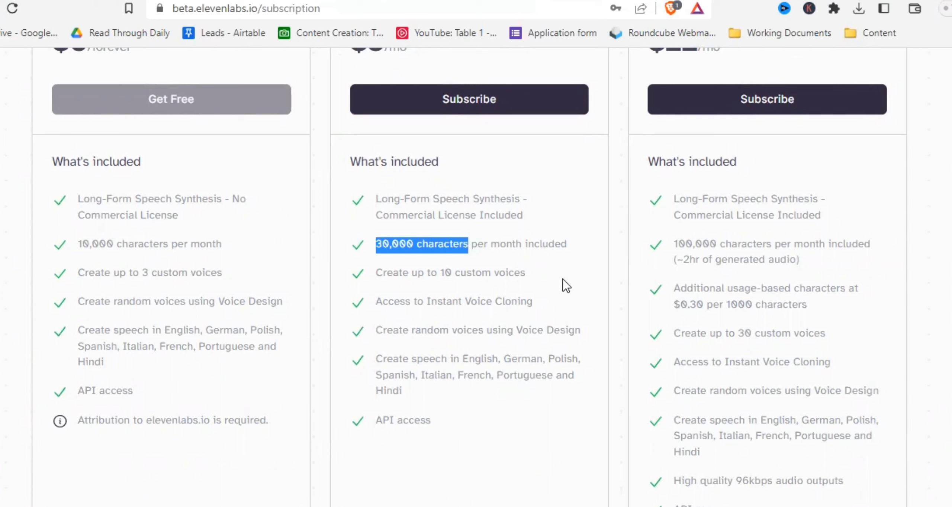
{"action": "left_click", "coordinate": [581, 275]}
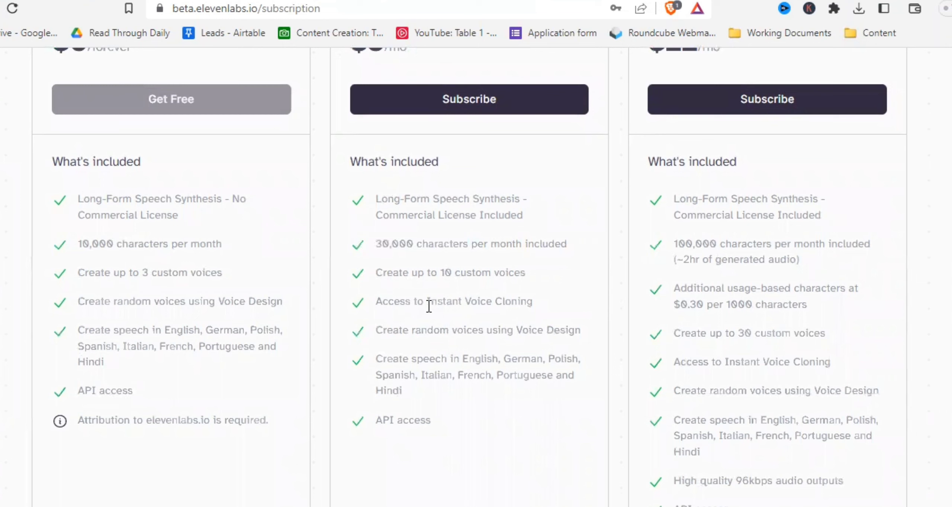
{"action": "left_click_drag", "start_coordinate": [426, 301], "coordinate": [536, 302]}
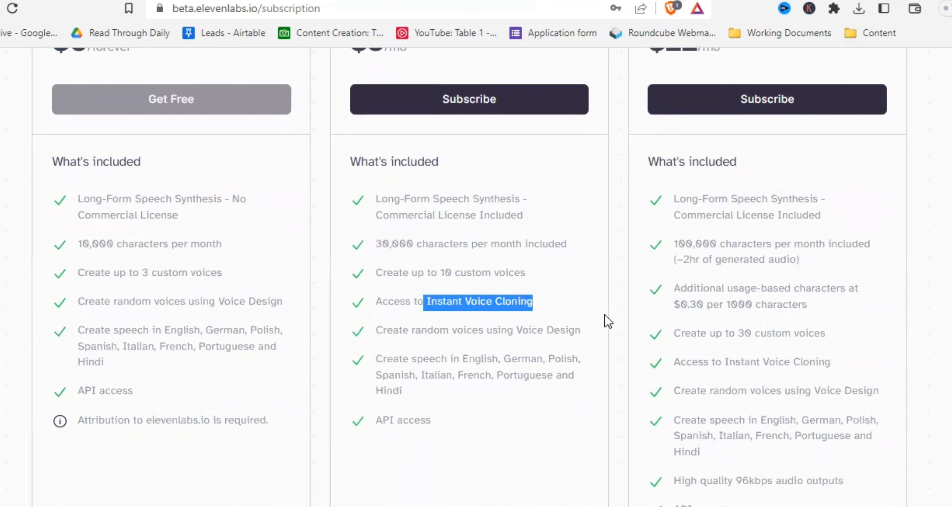
{"action": "left_click", "coordinate": [612, 302]}
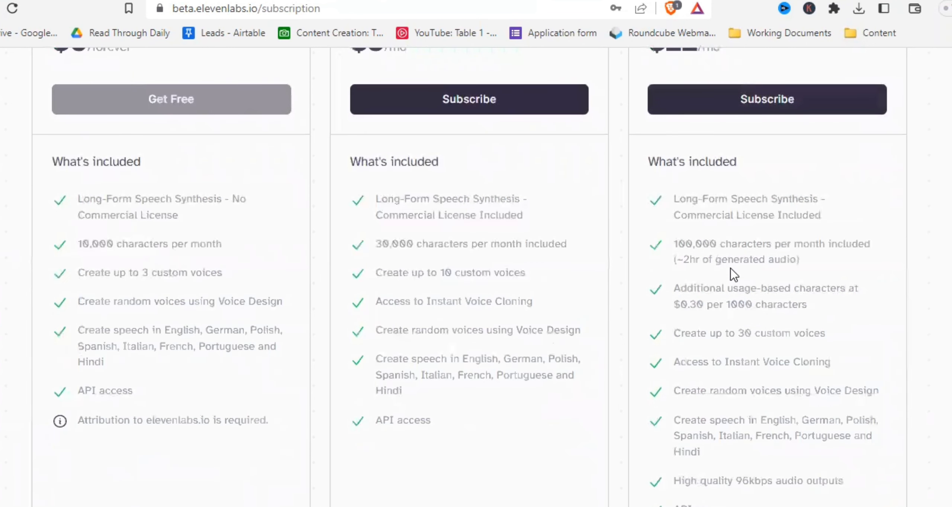
{"action": "scroll", "coordinate": [734, 269], "scroll_direction": "down", "scroll_amount": 5}
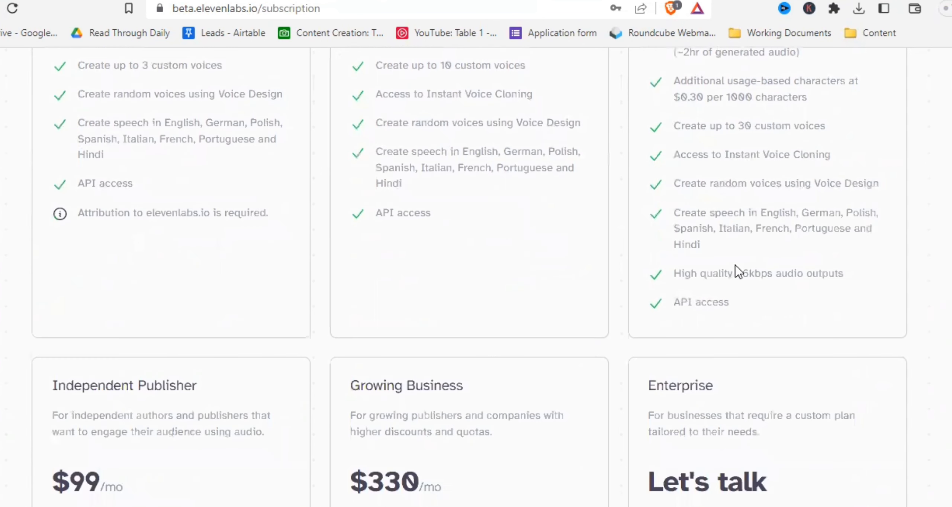
{"action": "scroll", "coordinate": [457, 272], "scroll_direction": "down", "scroll_amount": 10}
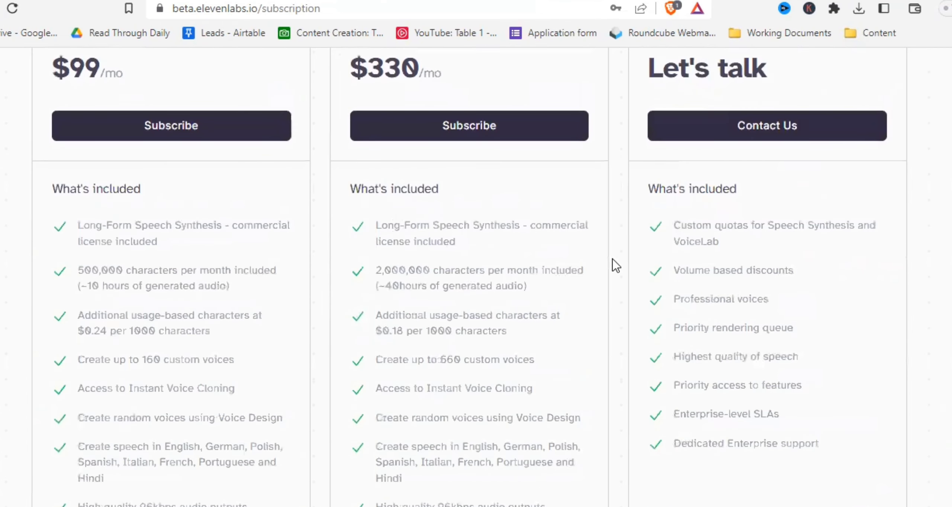
{"action": "scroll", "coordinate": [627, 300], "scroll_direction": "down", "scroll_amount": 3}
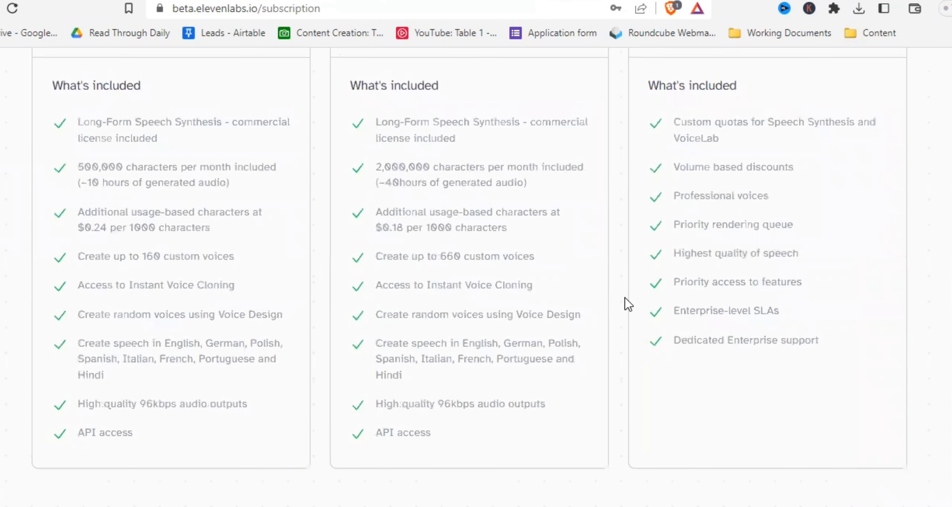
{"action": "scroll", "coordinate": [629, 305], "scroll_direction": "up", "scroll_amount": 18}
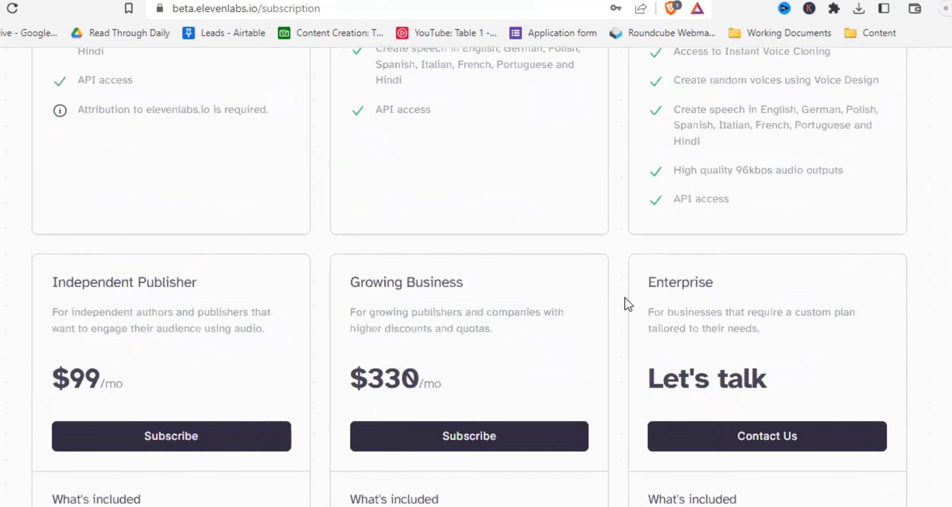
{"action": "scroll", "coordinate": [628, 305], "scroll_direction": "up", "scroll_amount": 3}
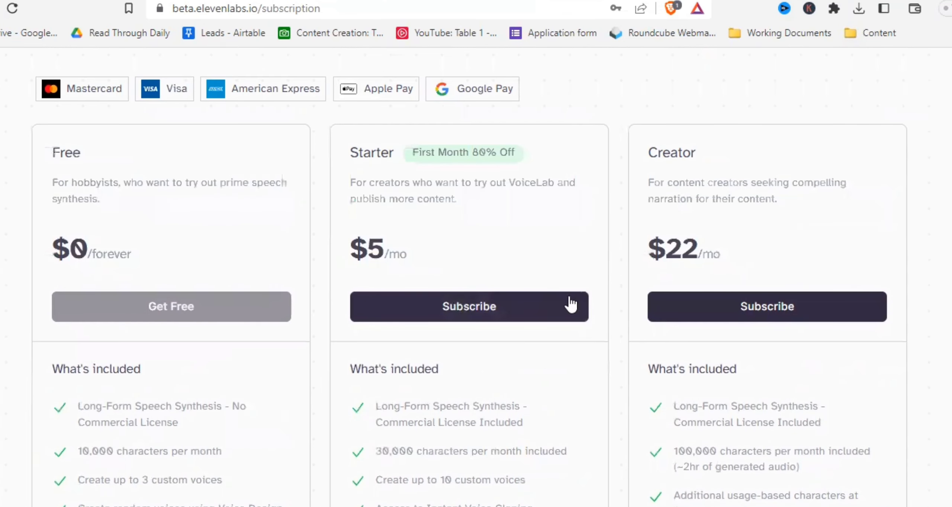
- Subscribe to the $5 Starter plan and close the subscription confirmation
{"action": "left_click", "coordinate": [481, 314]}
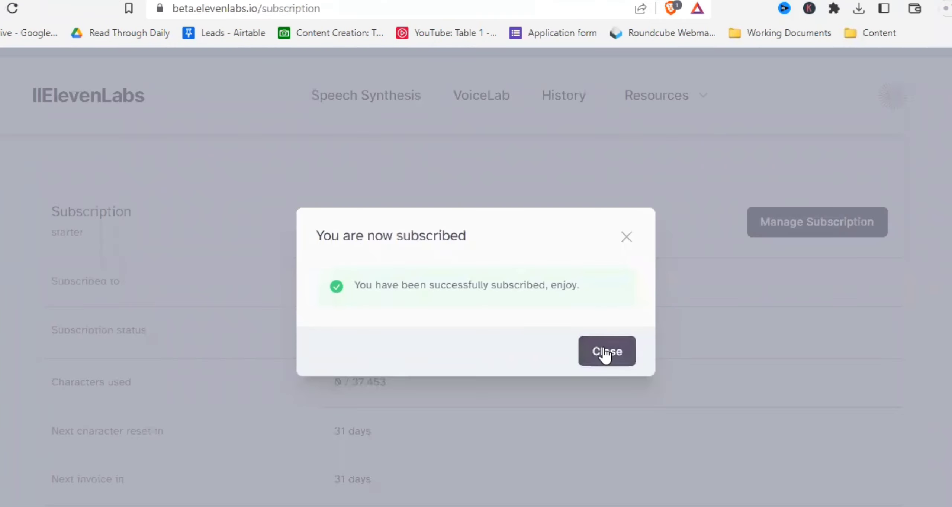
{"action": "left_click", "coordinate": [605, 354]}
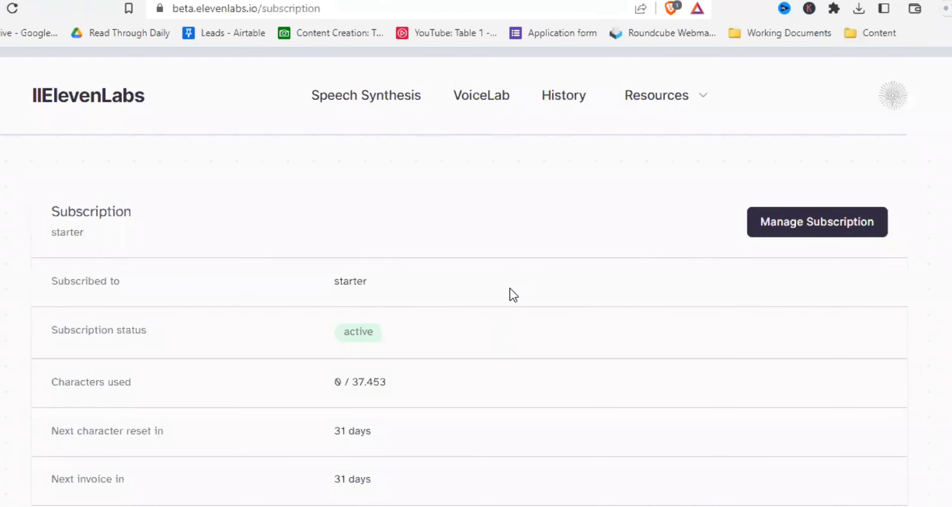
- Start adding a new voice with Instant Voice Cloning and review the sample upload form
{"action": "scroll", "coordinate": [514, 296], "scroll_direction": "down", "scroll_amount": 3}
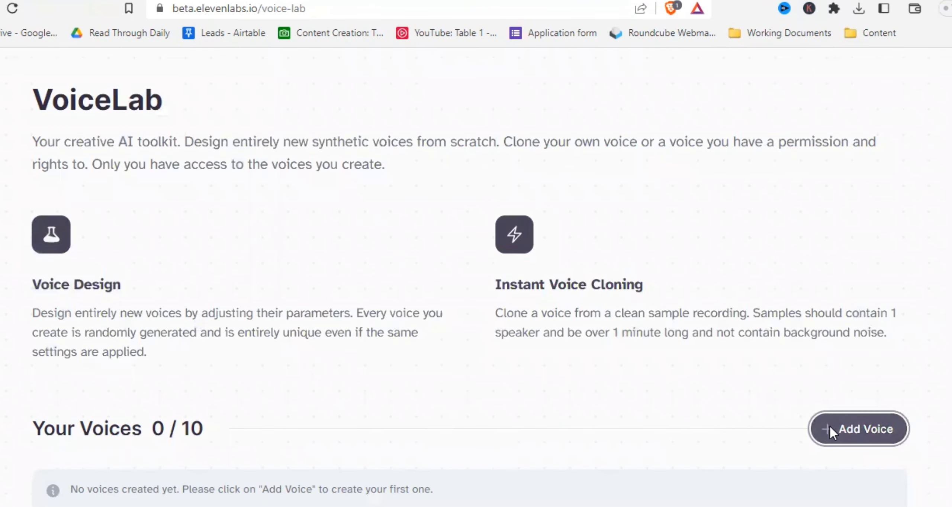
{"action": "left_click", "coordinate": [830, 426]}
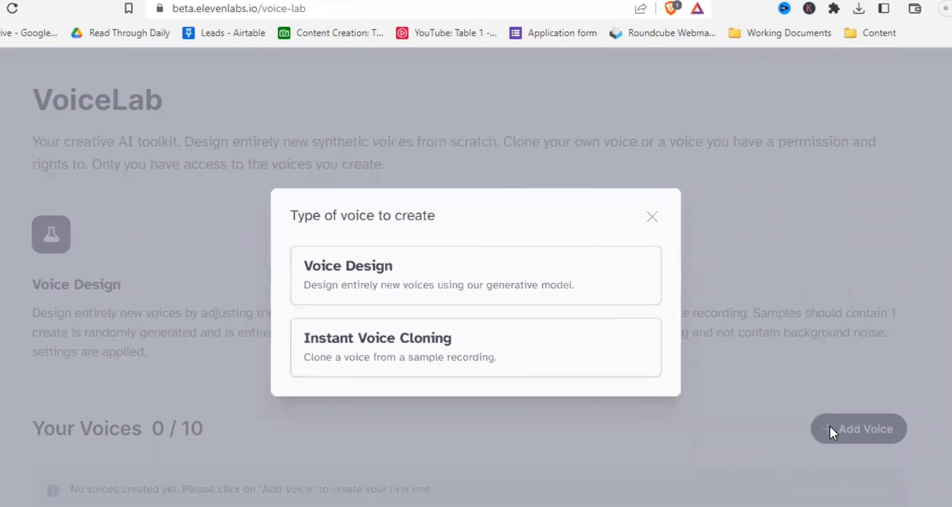
{"action": "left_click", "coordinate": [427, 348]}
{"action": "scroll", "coordinate": [484, 289], "scroll_direction": "down", "scroll_amount": 3}
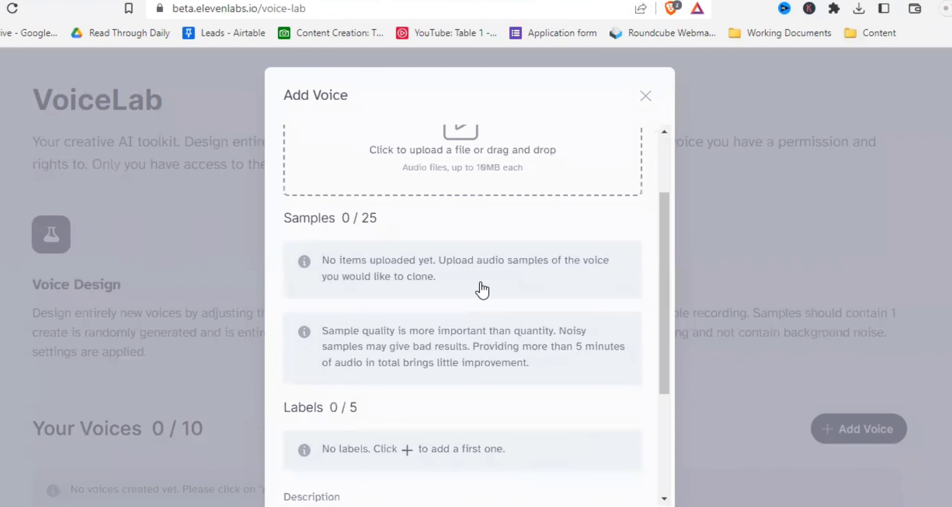
{"action": "scroll", "coordinate": [482, 290], "scroll_direction": "up", "scroll_amount": 3}
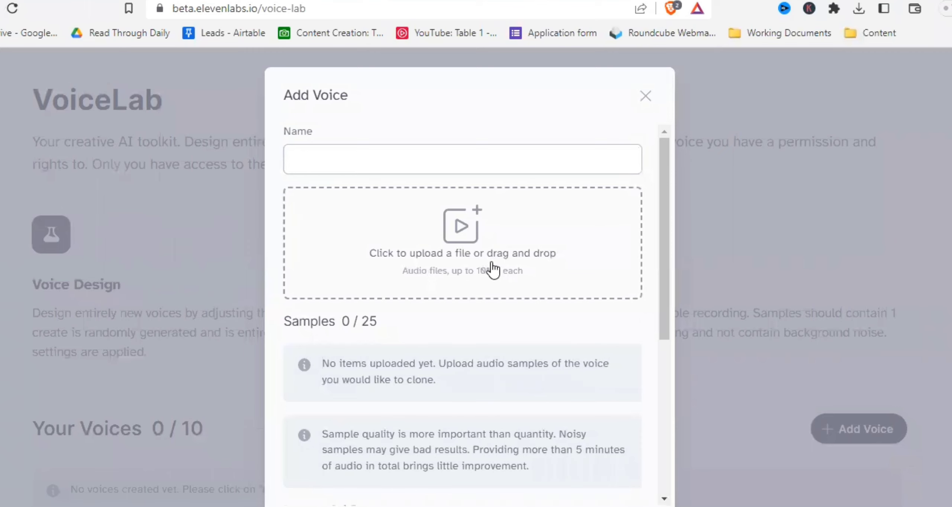
{"action": "scroll", "coordinate": [494, 268], "scroll_direction": "down", "scroll_amount": 3}
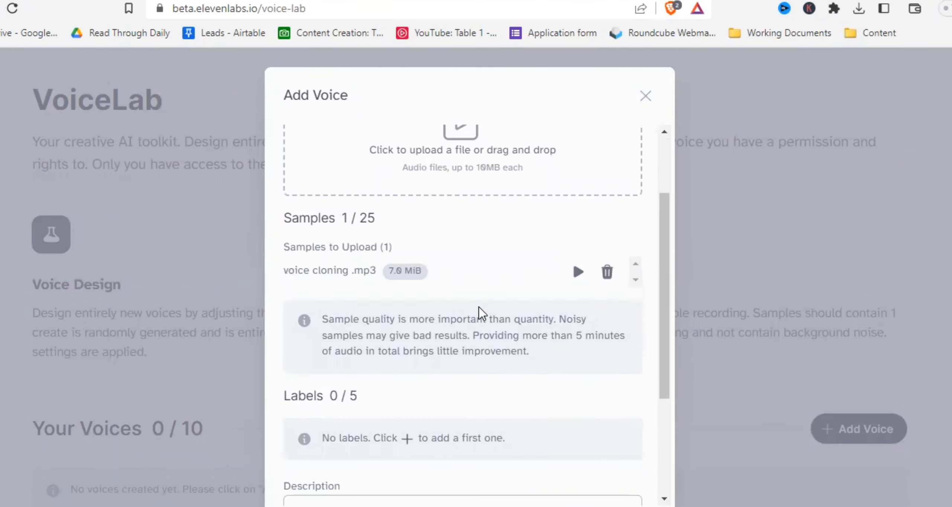
{"action": "scroll", "coordinate": [482, 314], "scroll_direction": "down", "scroll_amount": 3}
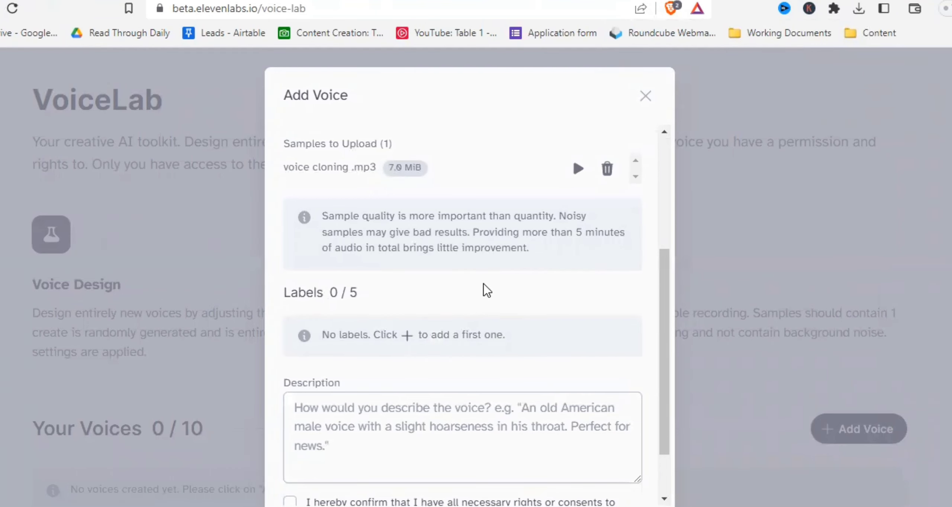
- Add a label with key accent and value German to the cloned voice
{"action": "left_click", "coordinate": [407, 335]}
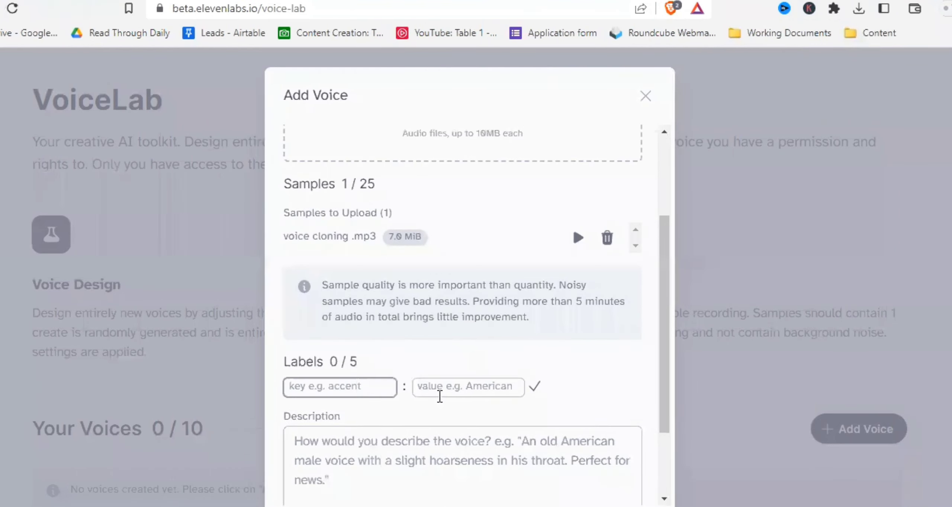
{"action": "type", "text": "accent"}
{"action": "left_click", "coordinate": [479, 389]}
{"action": "type", "text": "Germa"}
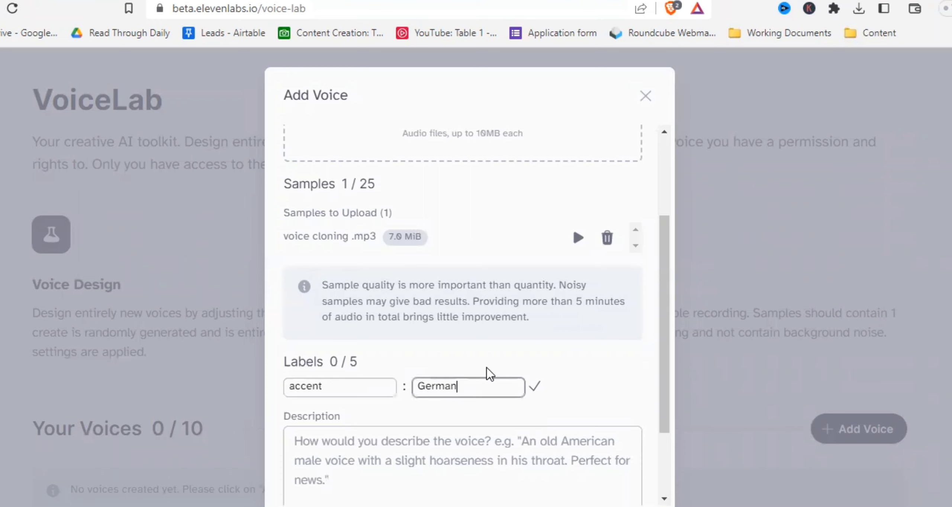
{"action": "left_click", "coordinate": [534, 387]}
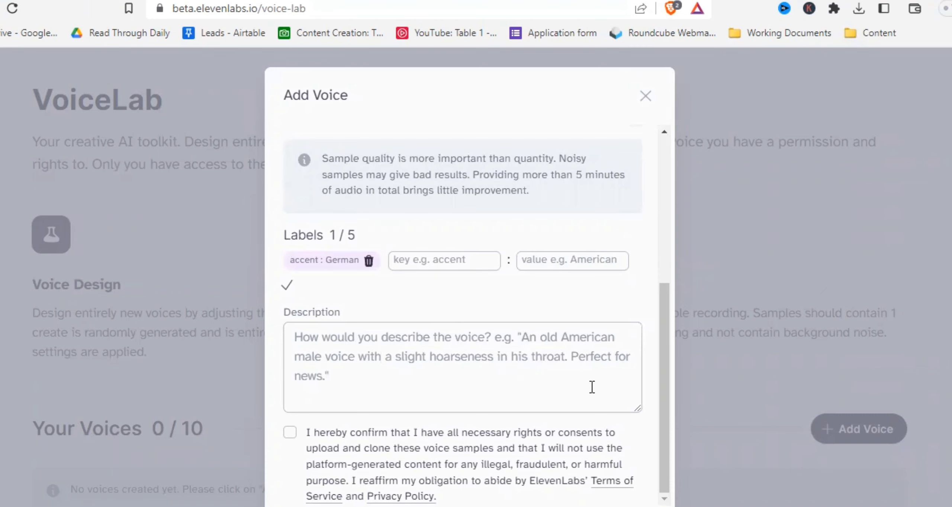
- Name the cloned voice My Voice, confirm the rights declaration, and add the voice
{"action": "scroll", "coordinate": [594, 388], "scroll_direction": "down", "scroll_amount": 2}
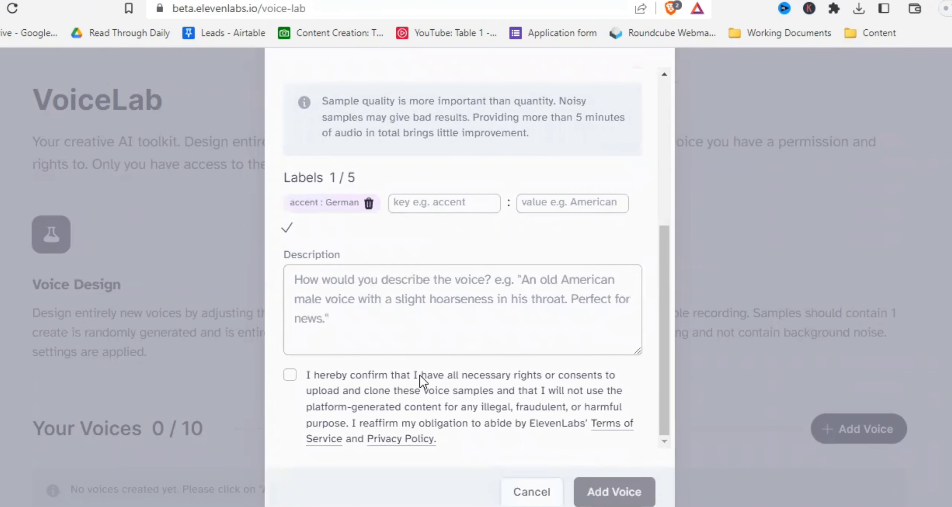
{"action": "left_click", "coordinate": [289, 374]}
{"action": "scroll", "coordinate": [552, 306], "scroll_direction": "up", "scroll_amount": 4}
{"action": "scroll", "coordinate": [552, 306], "scroll_direction": "up", "scroll_amount": 5}
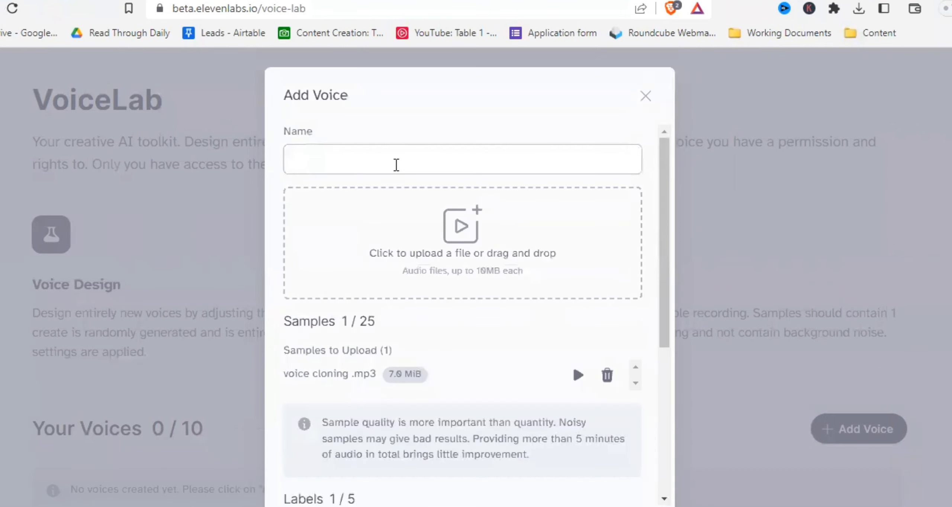
{"action": "left_click", "coordinate": [397, 166]}
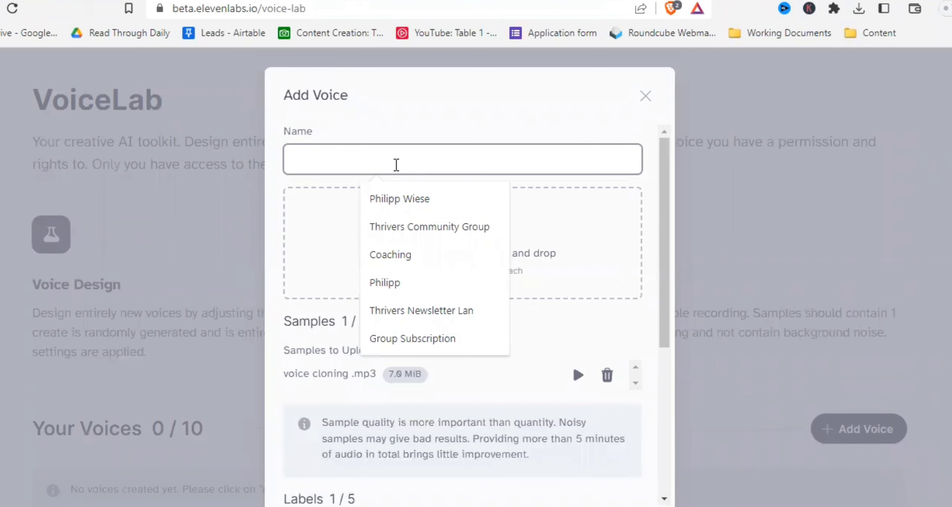
{"action": "type", "text": "My Voice"}
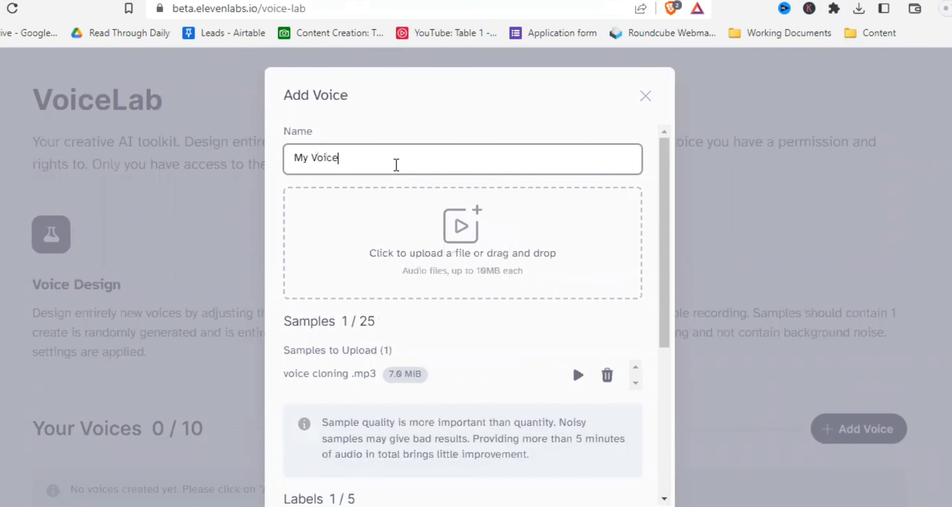
{"action": "scroll", "coordinate": [397, 159], "scroll_direction": "down", "scroll_amount": 8}
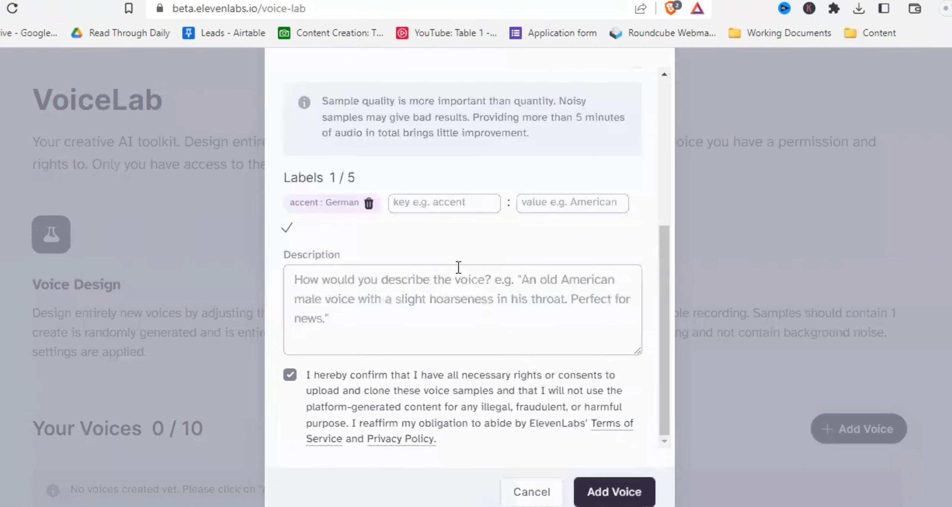
{"action": "left_click", "coordinate": [628, 503]}
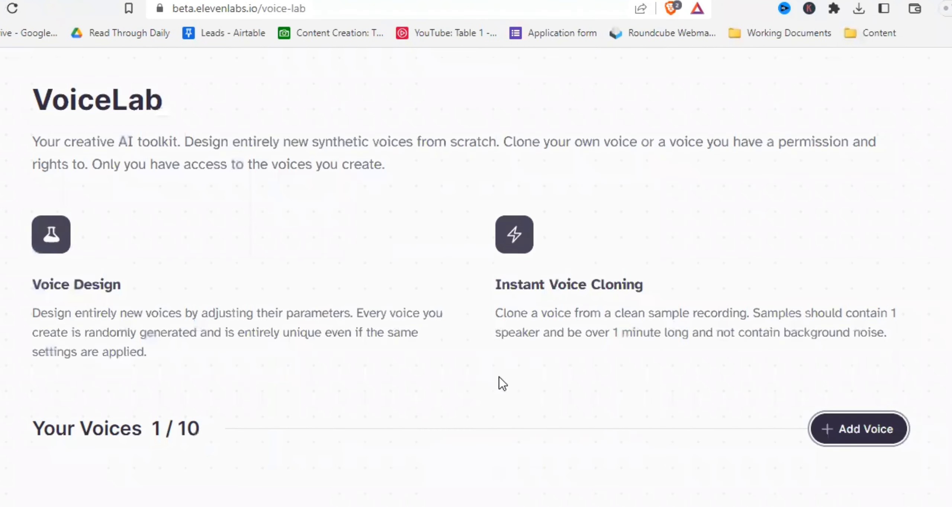
- Use My Voice for speech synthesis and generate the text "Some words I would definitely say"
{"action": "scroll", "coordinate": [500, 383], "scroll_direction": "down", "scroll_amount": 5}
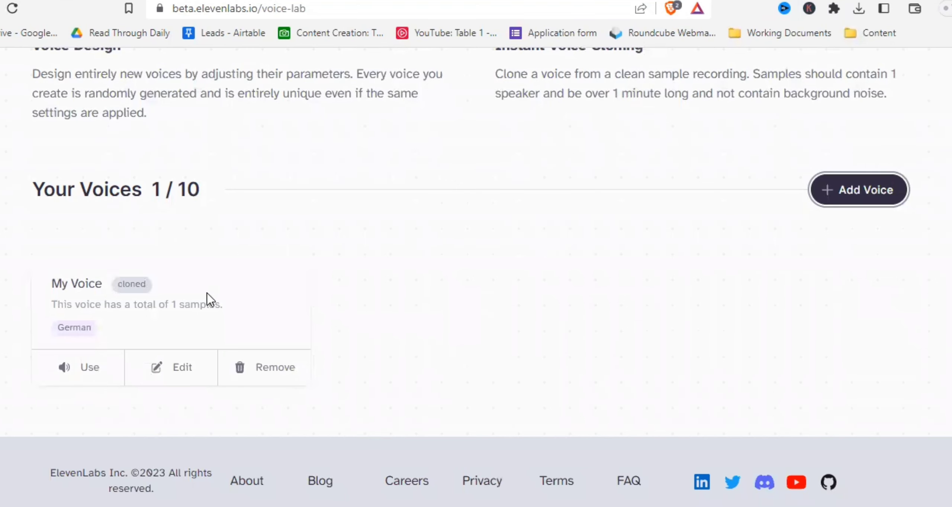
{"action": "left_click", "coordinate": [93, 370]}
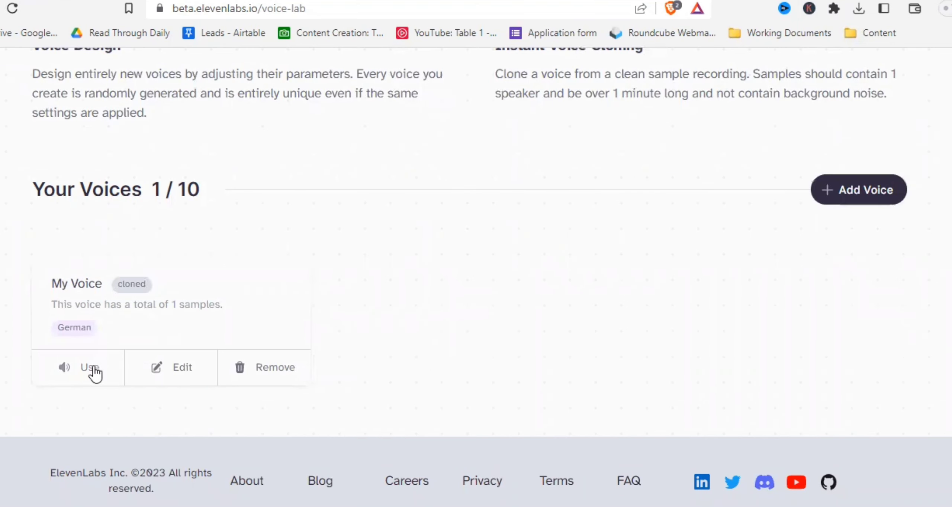
{"action": "scroll", "coordinate": [561, 337], "scroll_direction": "up", "scroll_amount": 5}
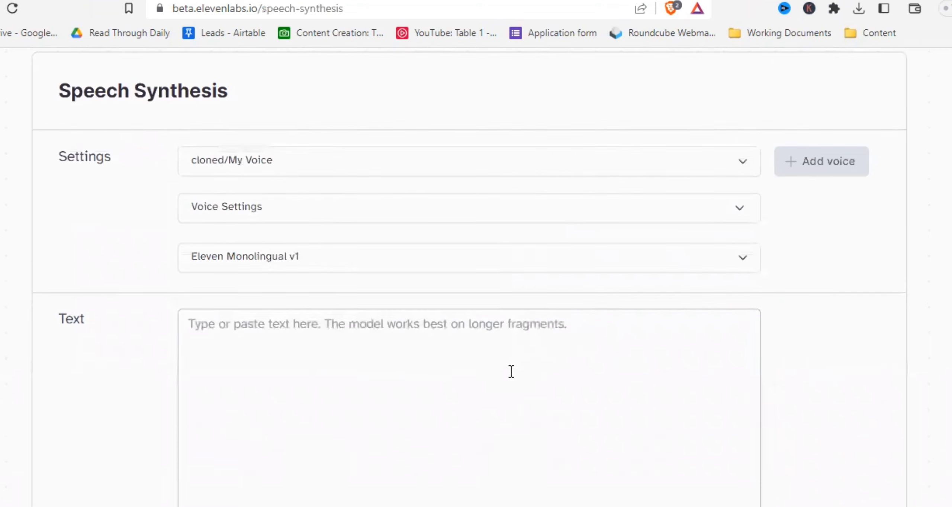
{"action": "left_click", "coordinate": [457, 353]}
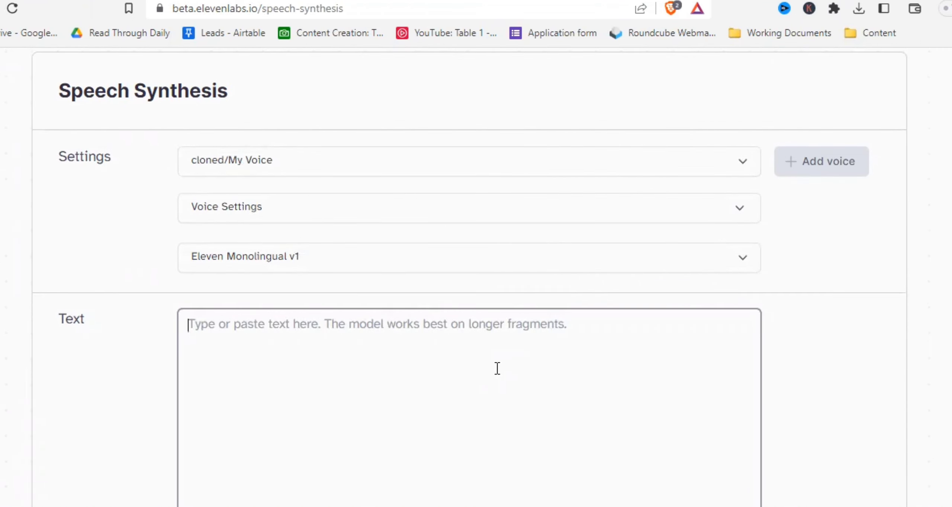
{"action": "type", "text": "Some wor"}
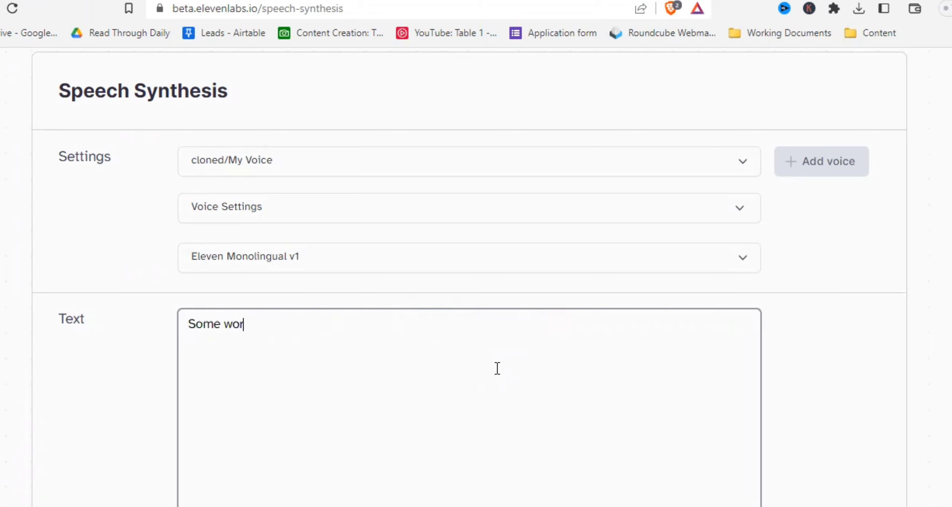
{"action": "type", "text": "ds I would d"}
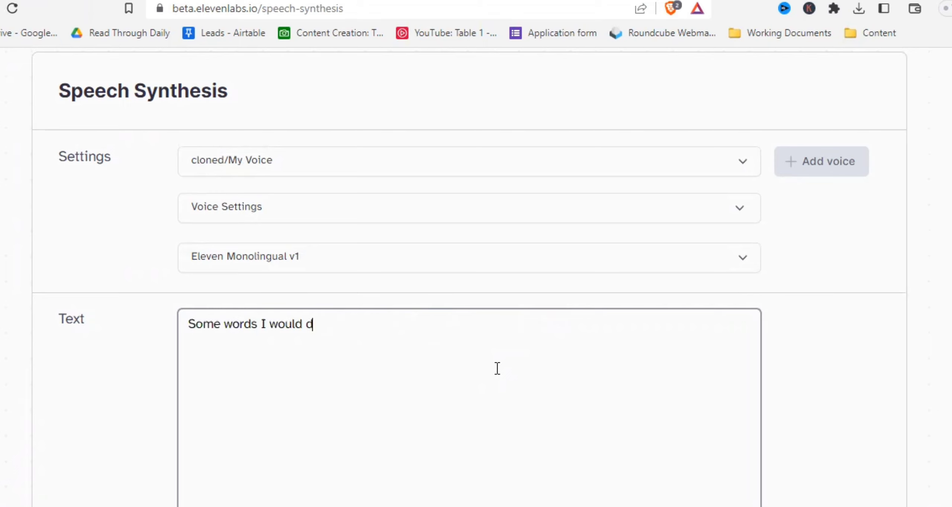
{"action": "type", "text": "efinitely say"}
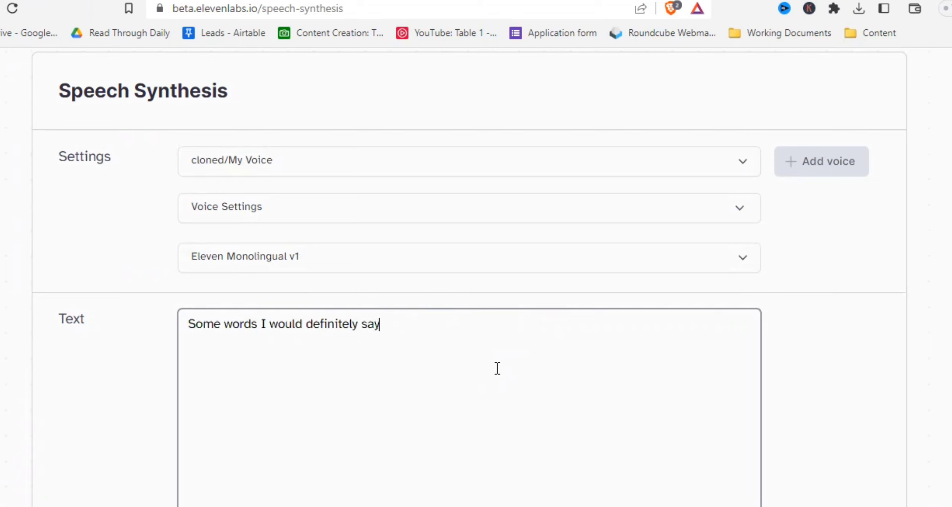
{"action": "scroll", "coordinate": [394, 276], "scroll_direction": "down", "scroll_amount": 5}
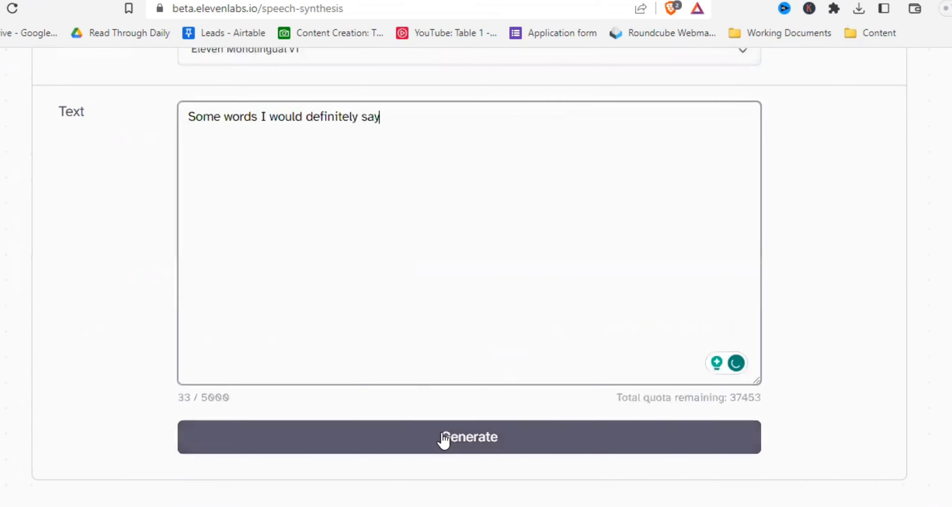
{"action": "left_click", "coordinate": [444, 439]}
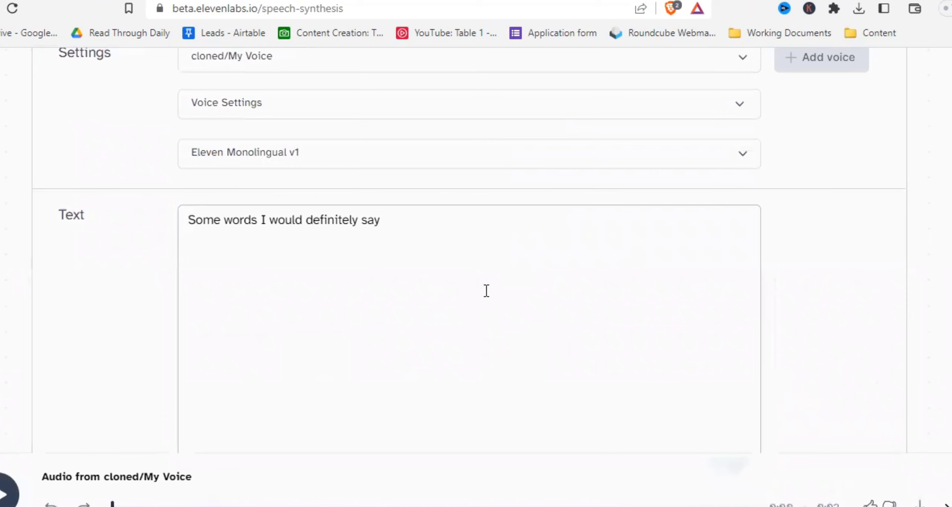
- Extend the text with ". Okay that was way too short, let's write a bit more. Which AI voice tools have you already tried? Let me know in the comments!" and regenerate
{"action": "left_click", "coordinate": [461, 224]}
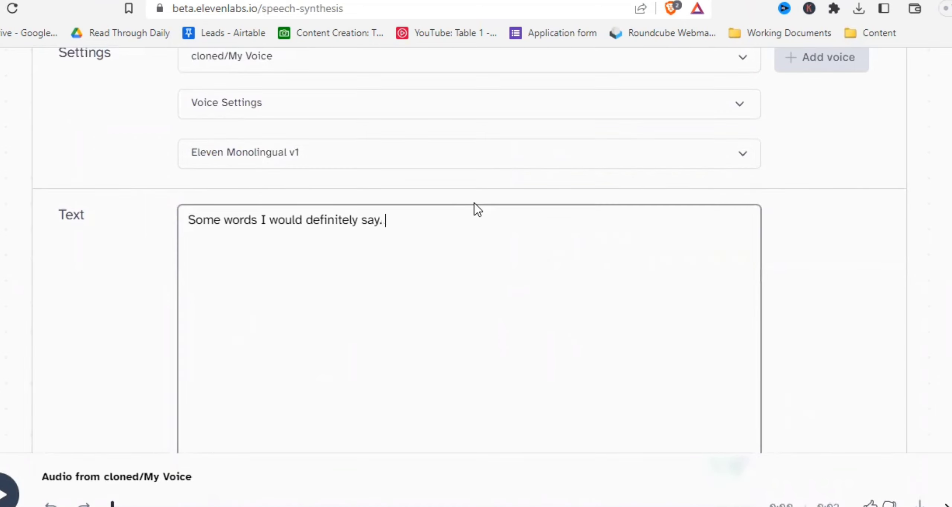
{"action": "type", "text": "Okay that was way too short"}
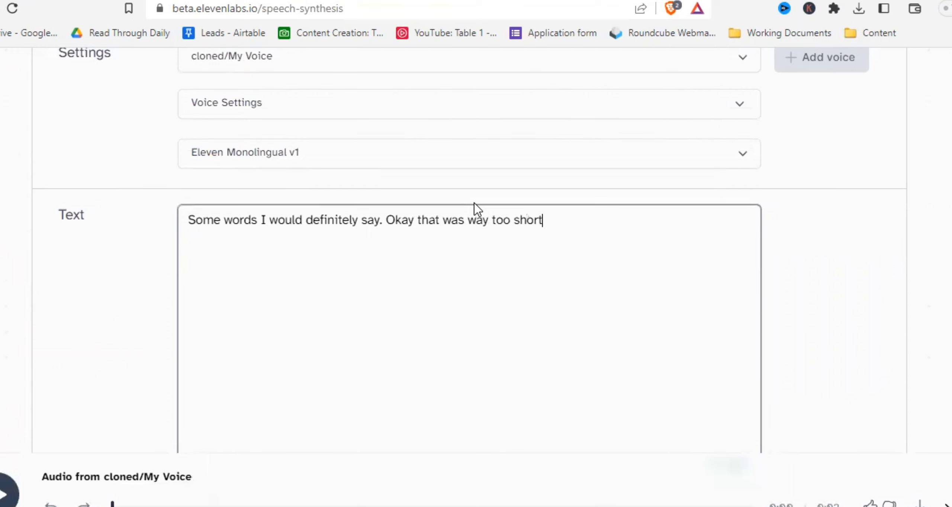
{"action": "type", "text": ", let's write a bit "}
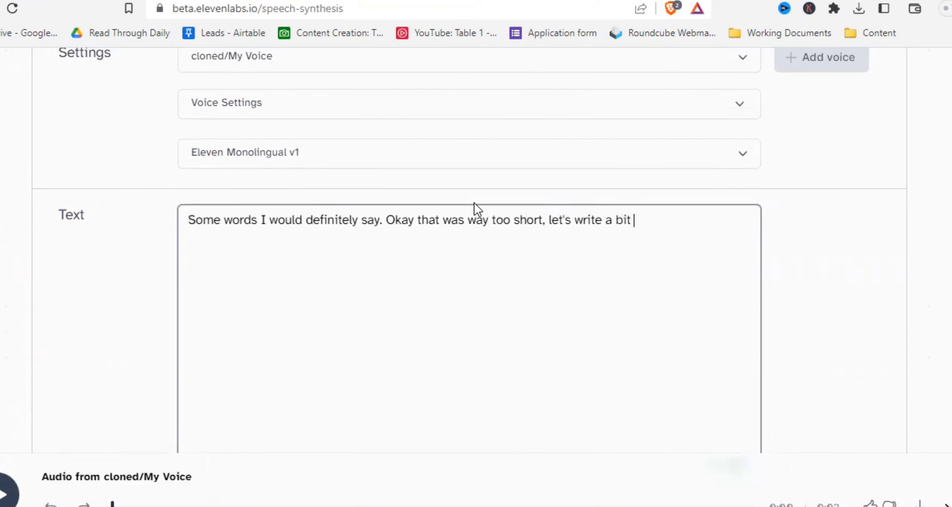
{"action": "type", "text": "more. Which AI voice tools have you already tried? Let me know"}
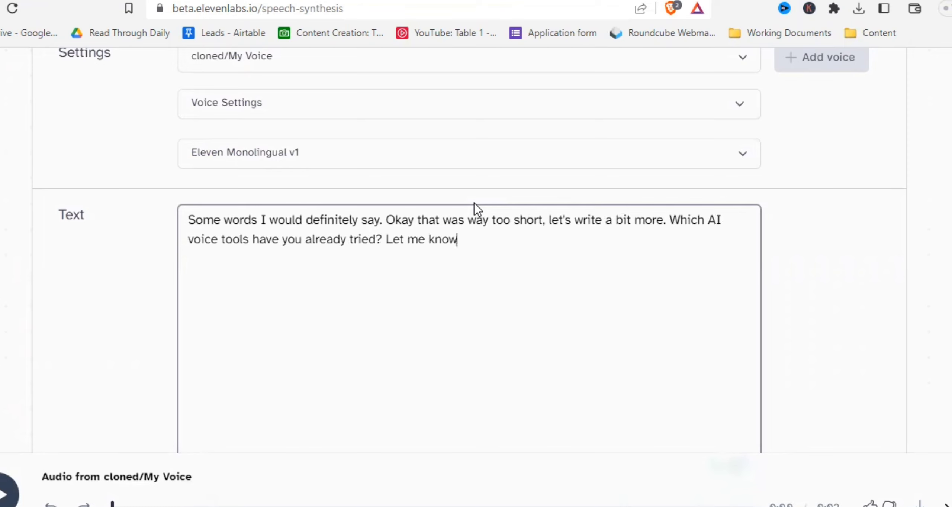
{"action": "type", "text": " in the comments"}
{"action": "scroll", "coordinate": [484, 260], "scroll_direction": "down", "scroll_amount": 5}
{"action": "left_click", "coordinate": [508, 335]}
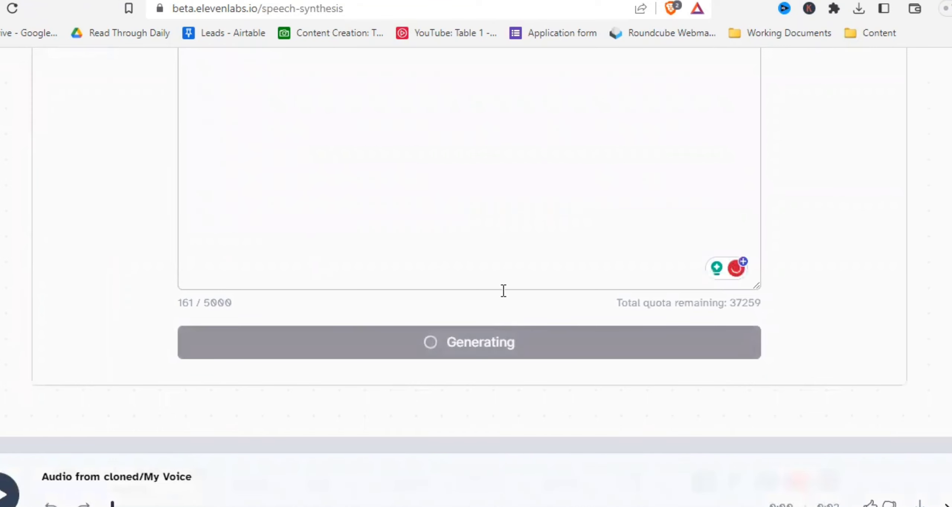
- Replace the whole text with a paragraph starting "Okay I may be biased but I don't think that sounds like me at all."
{"action": "scroll", "coordinate": [504, 292], "scroll_direction": "up", "scroll_amount": 5}
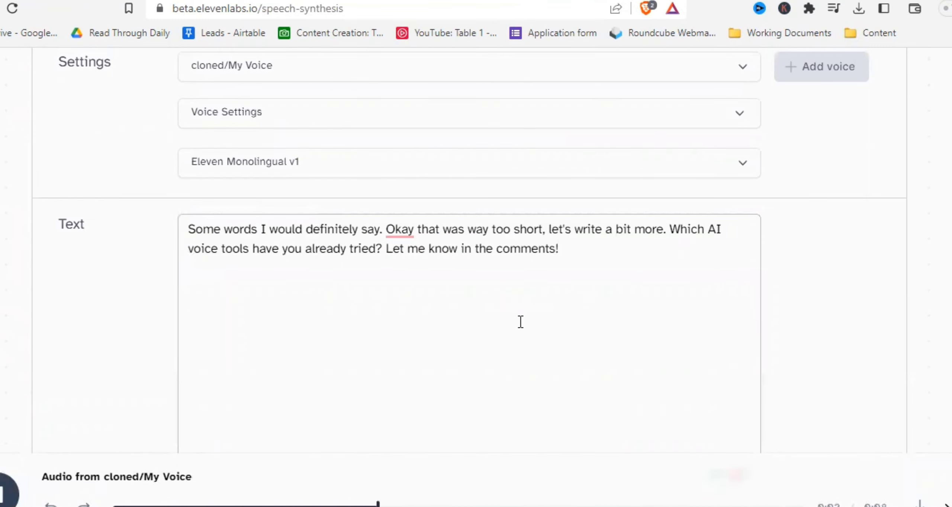
{"action": "left_click", "coordinate": [620, 255]}
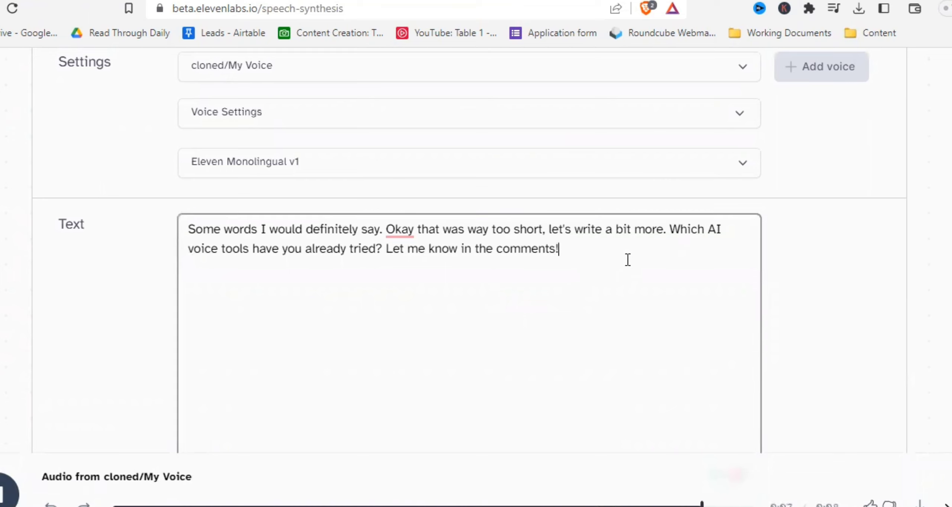
{"action": "left_click_drag", "start_coordinate": [628, 259], "coordinate": [188, 234]}
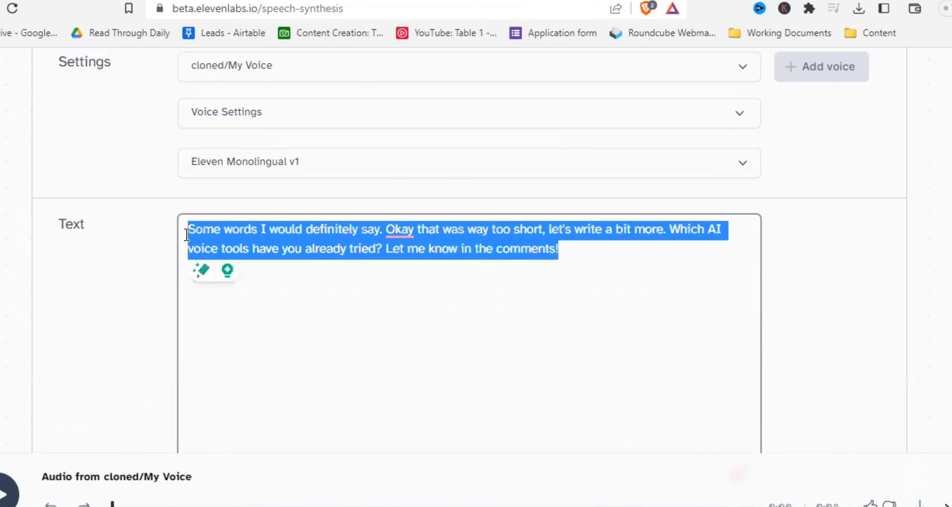
{"action": "type", "text": "Okay I"}
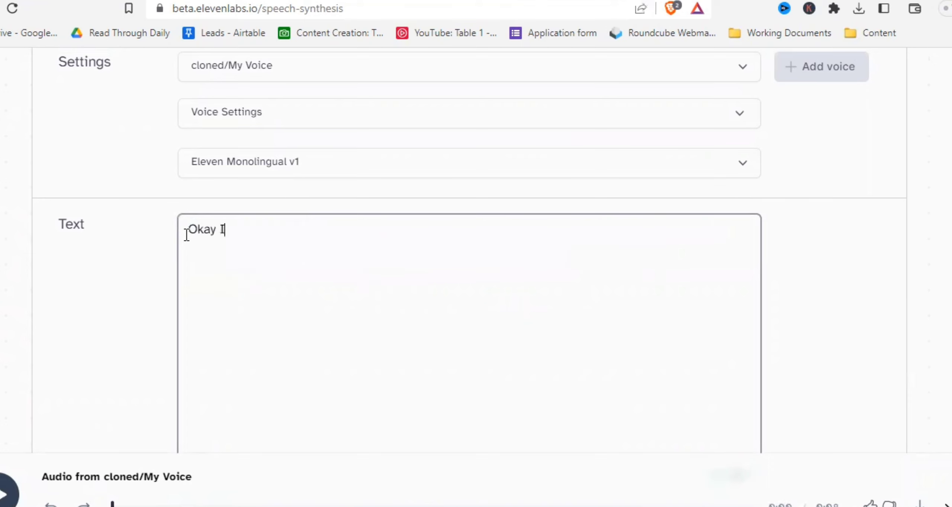
{"action": "type", "text": " may be baised b"}
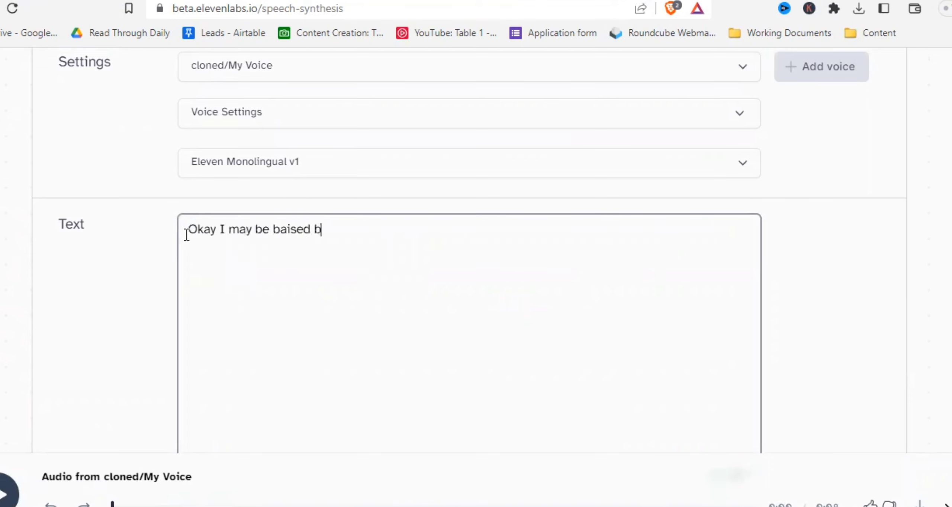
{"action": "type", "text": "ut I don't think that sou"}
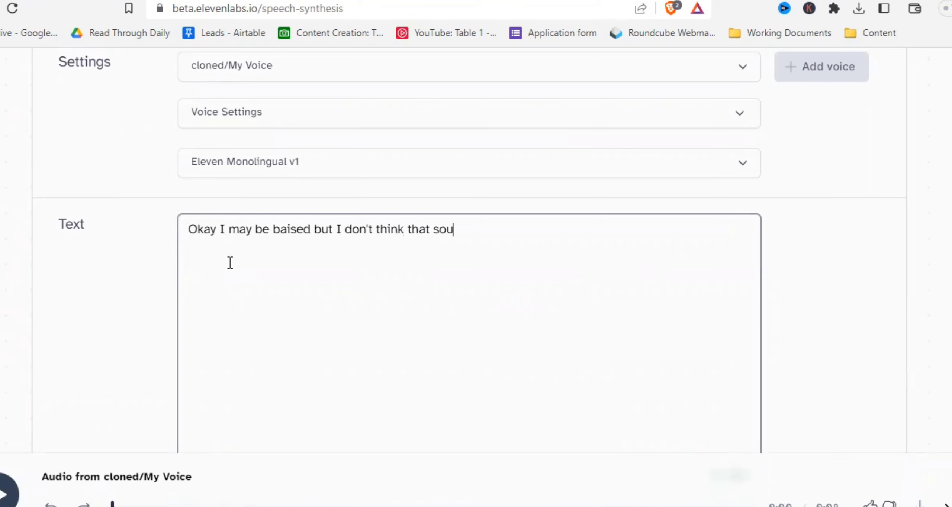
{"action": "type", "text": "nds like me at all. Does it? W"}
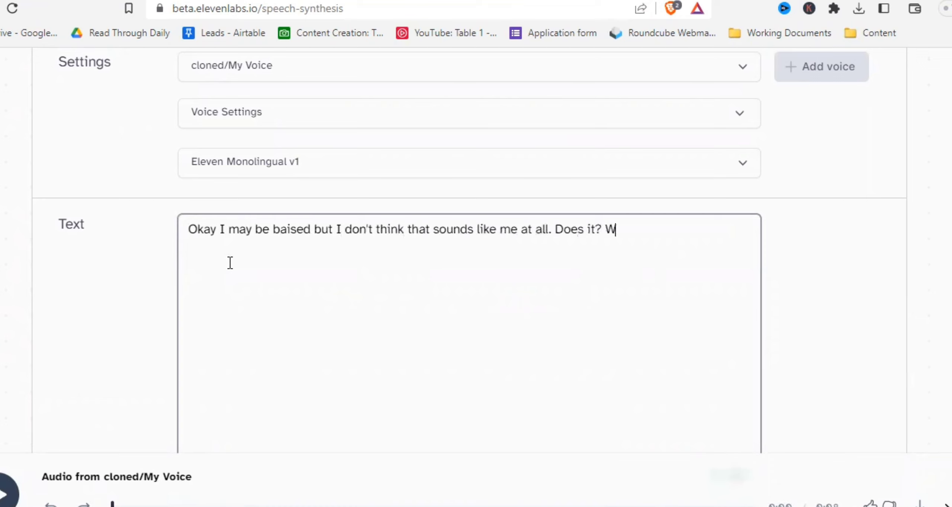
{"action": "type", "text": "ell, you know it  by now, let me know your opinion. I don"}
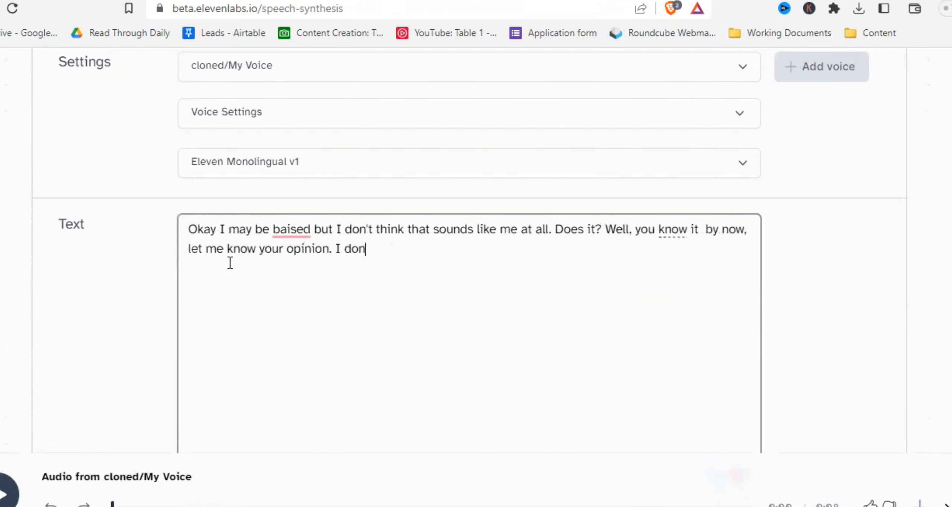
{"action": "type", "text": "'t think it sounds like me"}
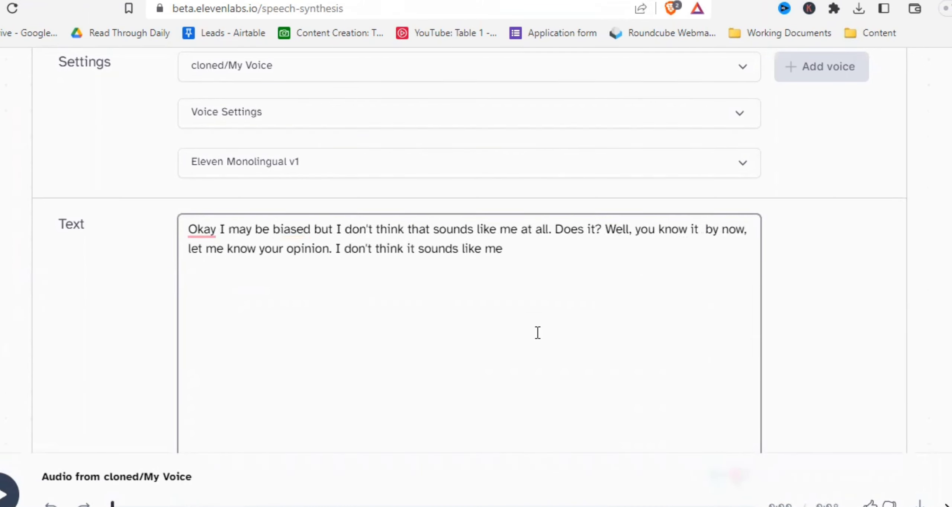
{"action": "scroll", "coordinate": [536, 311], "scroll_direction": "down", "scroll_amount": 5}
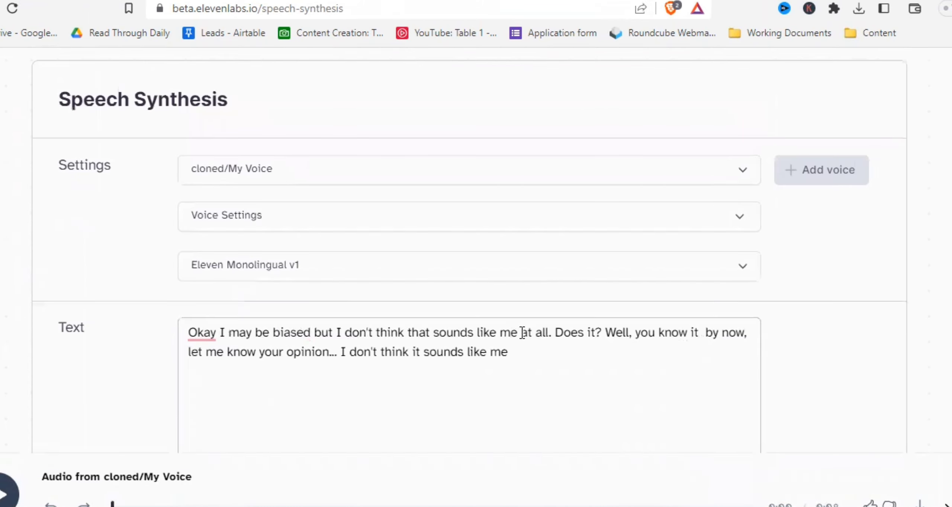
{"action": "scroll", "coordinate": [522, 333], "scroll_direction": "down", "scroll_amount": 3}
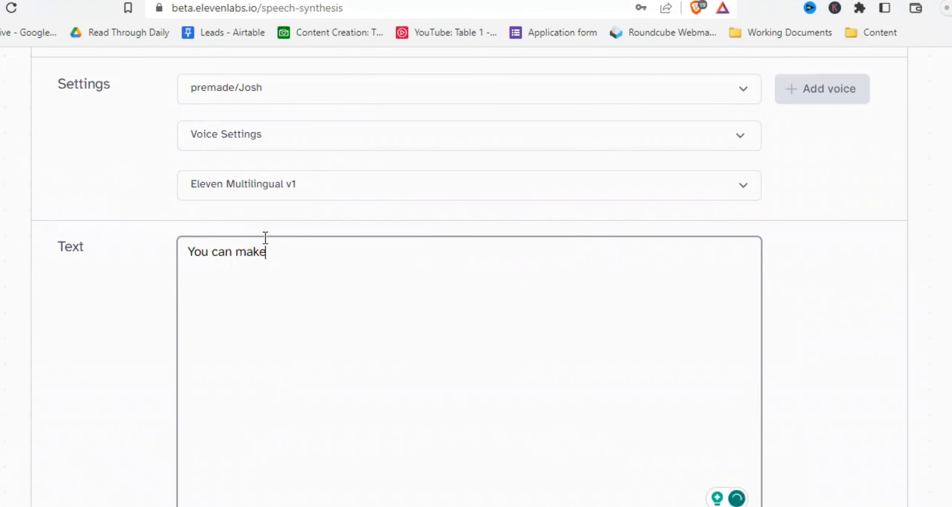
- Write the text "You can make texts that sound very humanlike… What do you think? Let me know in the comments!"
{"action": "type", "text": "texts that sound very humanli"}
{"action": "type", "text": "ke. Ofte"}
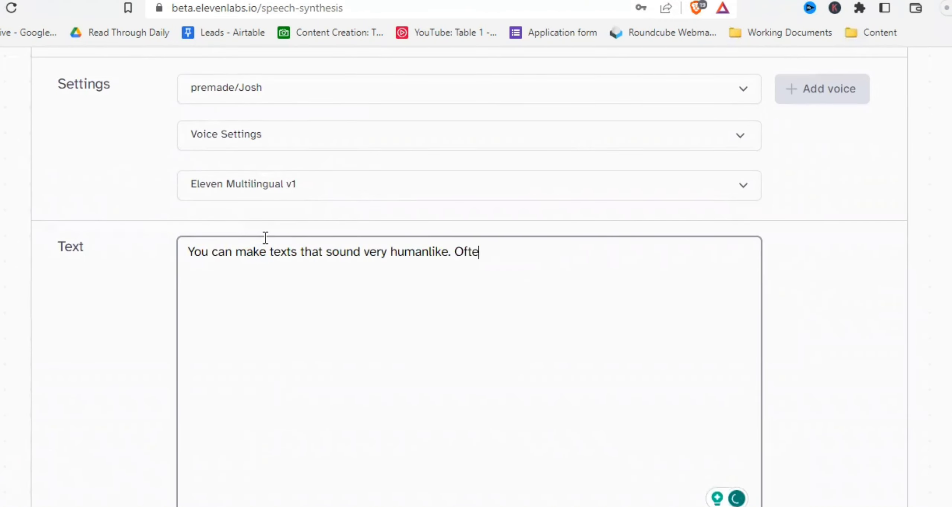
{"action": "type", "text": "n I personally couldn't tell if it's a"}
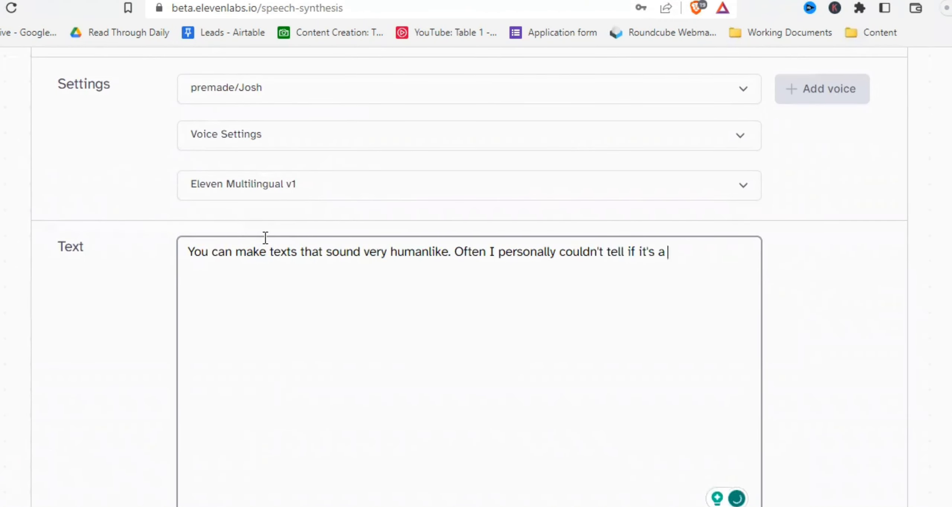
{"action": "type", "text": "n AI generated voice or a real human and I "}
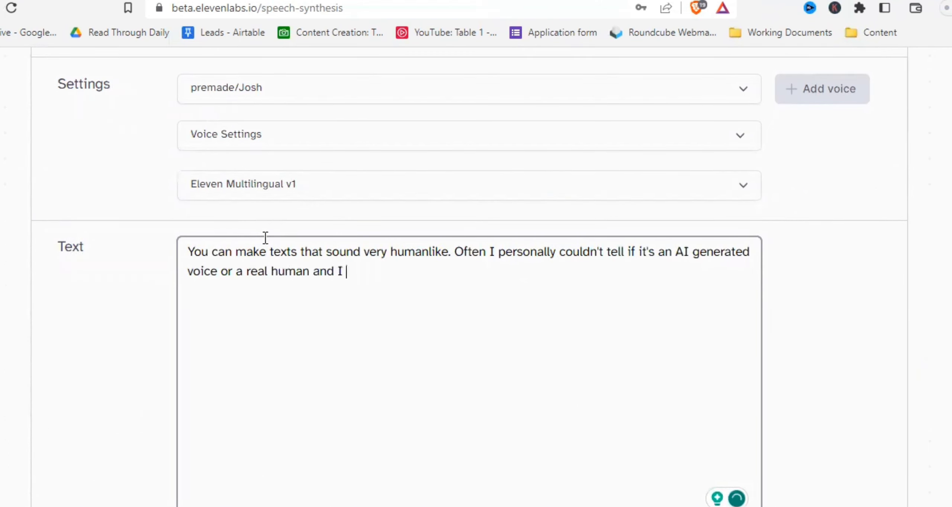
{"action": "type", "text": "think that's pretty cool but also a bit creep"}
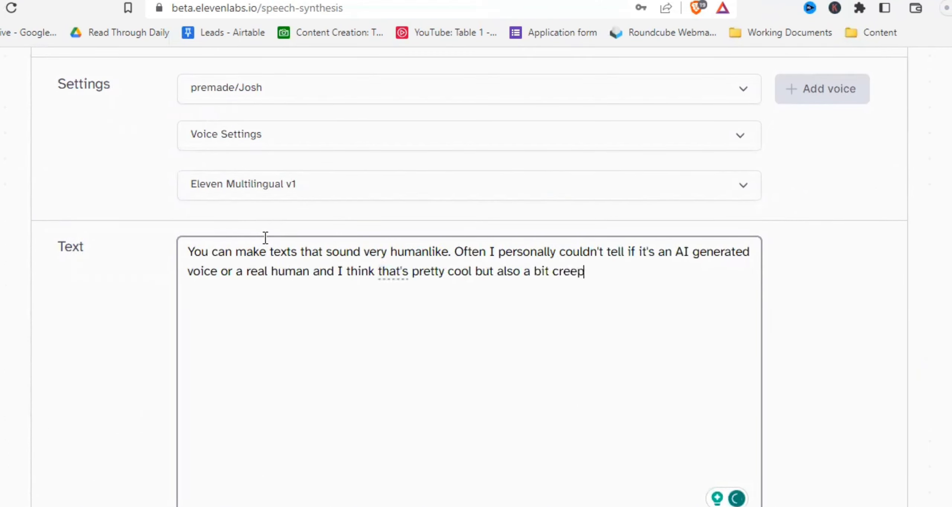
{"action": "type", "text": "y. What do you think? Let me know in the comments!"}
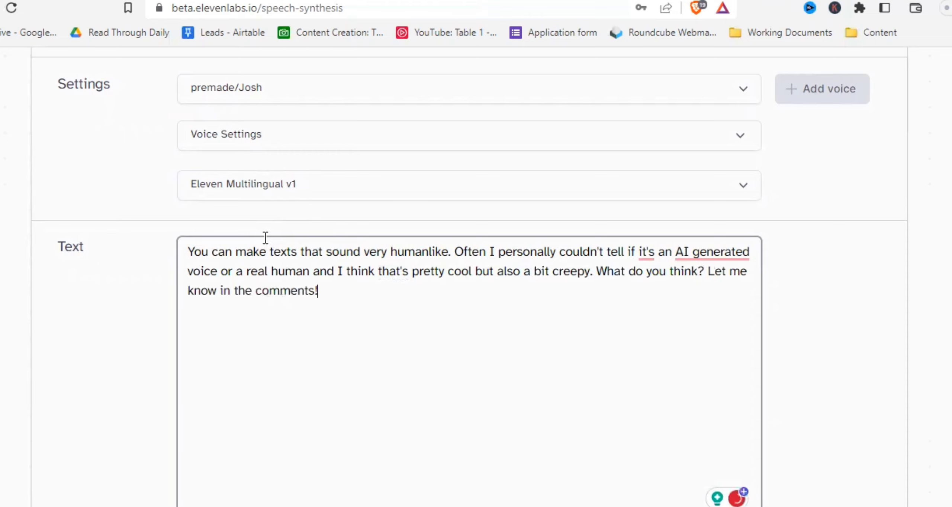
- Switch the voice to premade/Adam and set its Stability to 44%
{"action": "scroll", "coordinate": [298, 253], "scroll_direction": "up", "scroll_amount": 3}
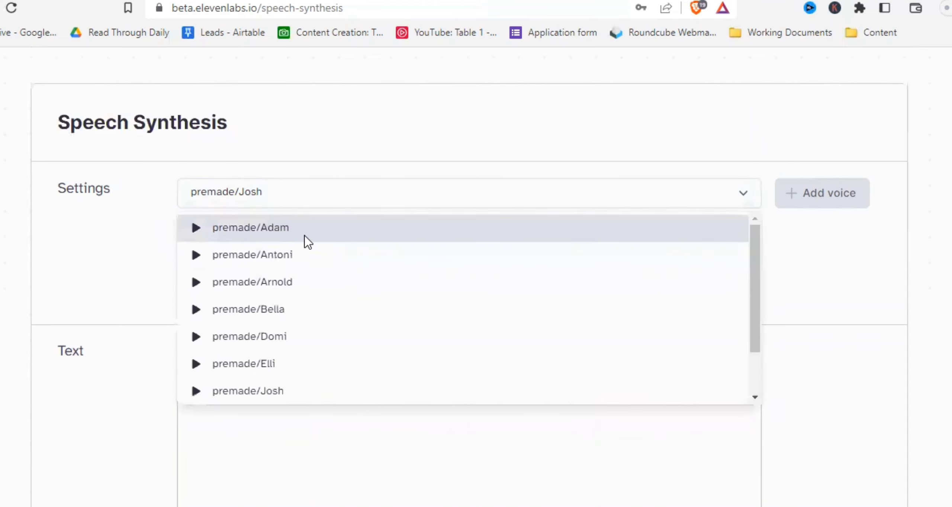
{"action": "left_click", "coordinate": [303, 240]}
{"action": "left_click", "coordinate": [290, 247]}
{"action": "left_click_drag", "start_coordinate": [608, 290], "coordinate": [433, 298]}
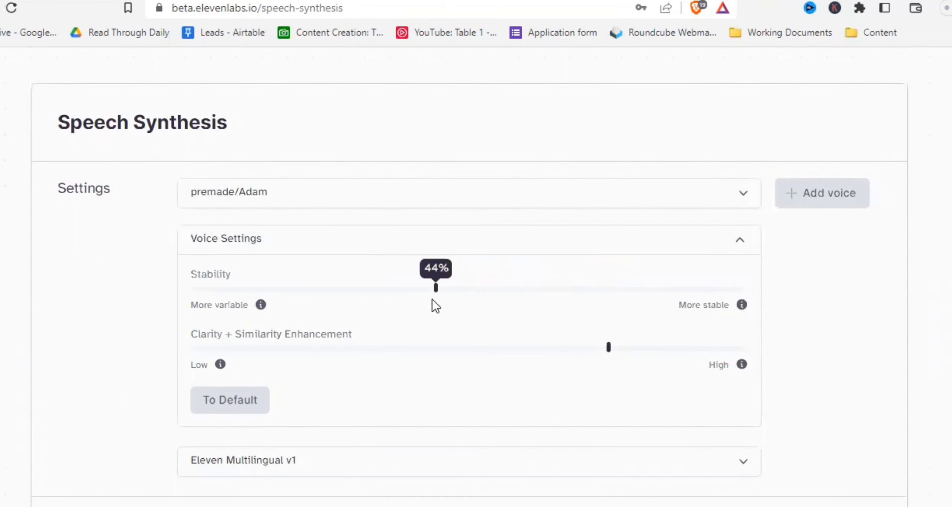
- Change the model to Eleven Monolingual v1
{"action": "scroll", "coordinate": [434, 304], "scroll_direction": "down", "scroll_amount": 3}
{"action": "left_click", "coordinate": [417, 356]}
{"action": "left_click", "coordinate": [411, 209]}
{"action": "scroll", "coordinate": [410, 463], "scroll_direction": "down", "scroll_amount": 5}
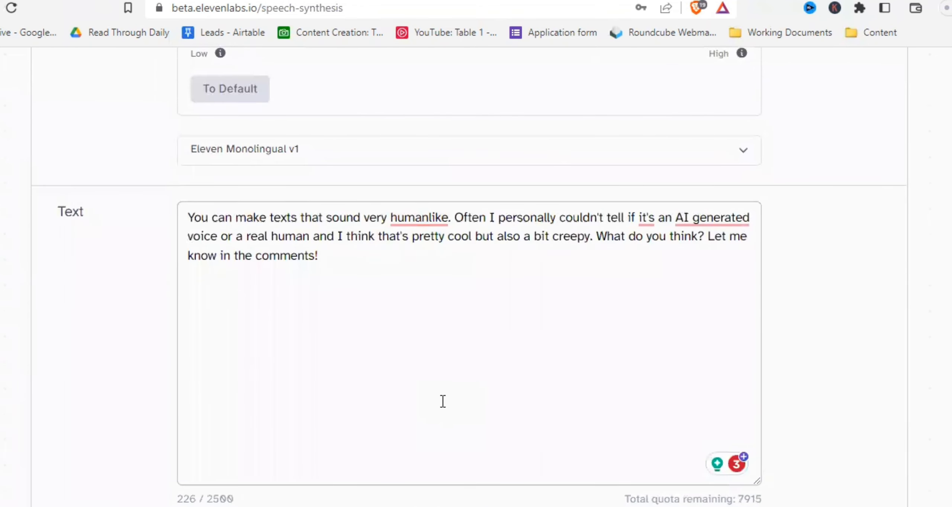